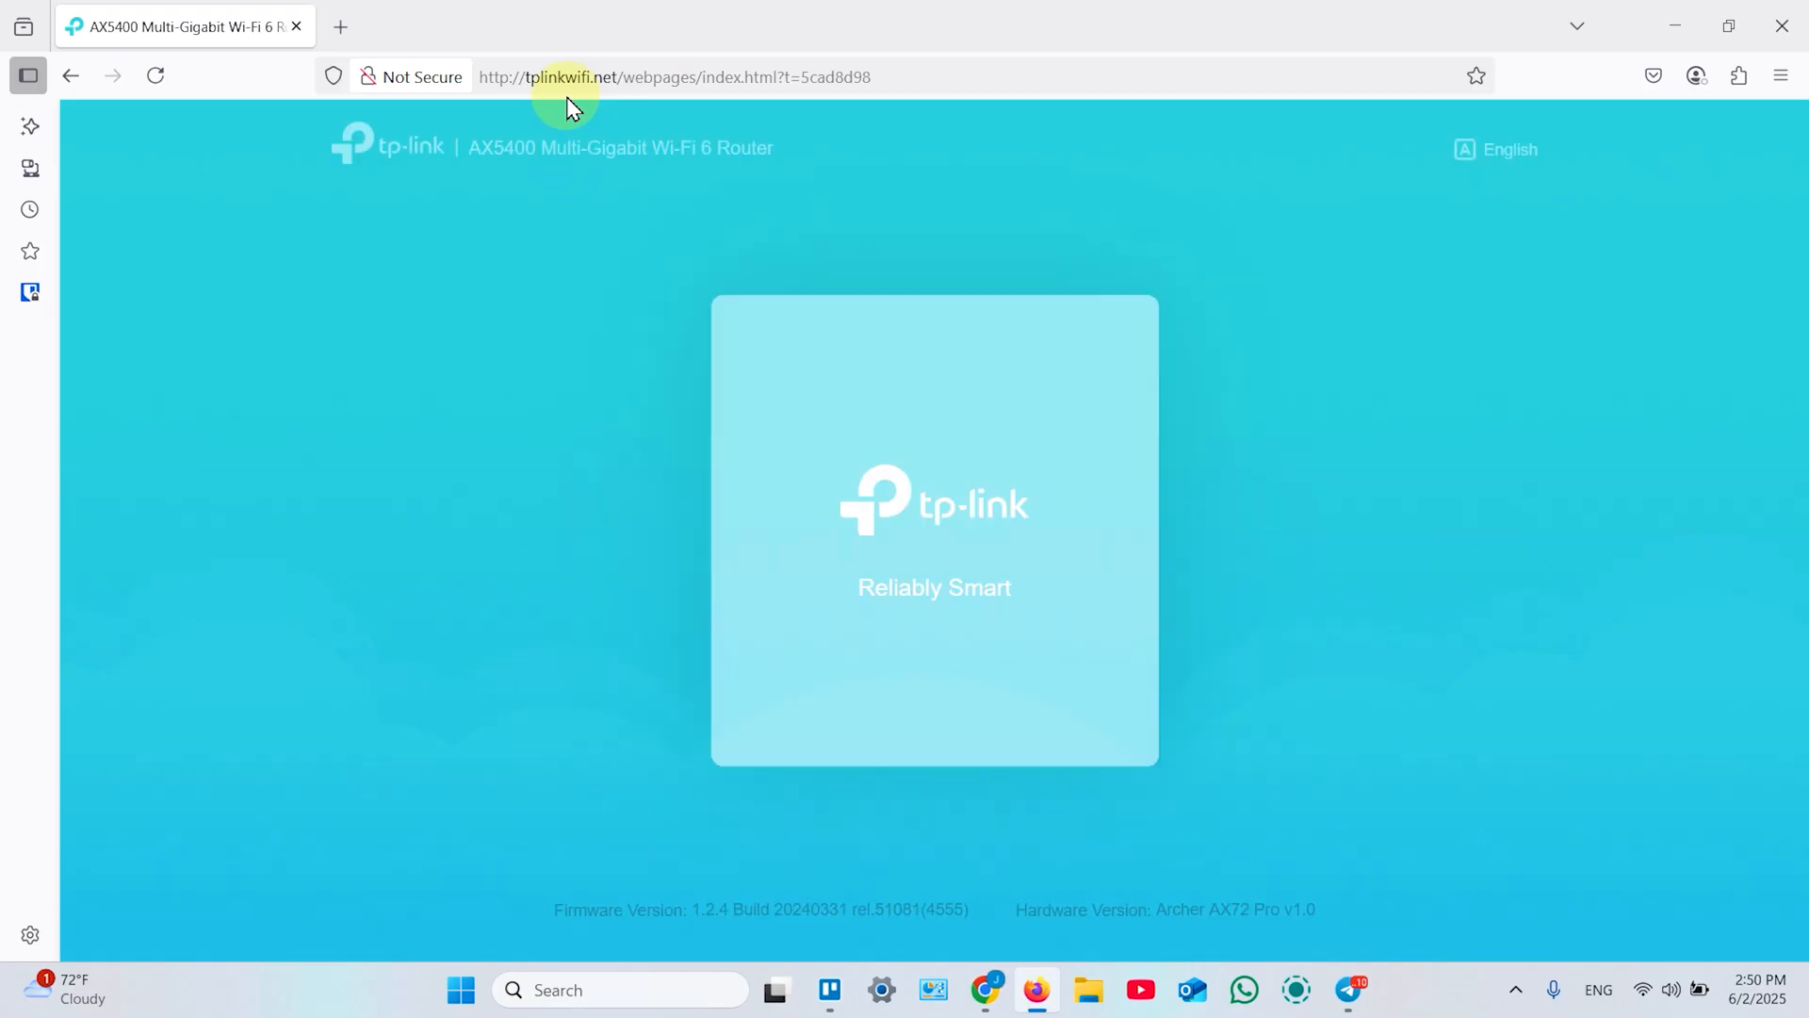
Step: Enter the new administrator password in both fields, reveal both to compare, and submit it
left_click(846, 494)
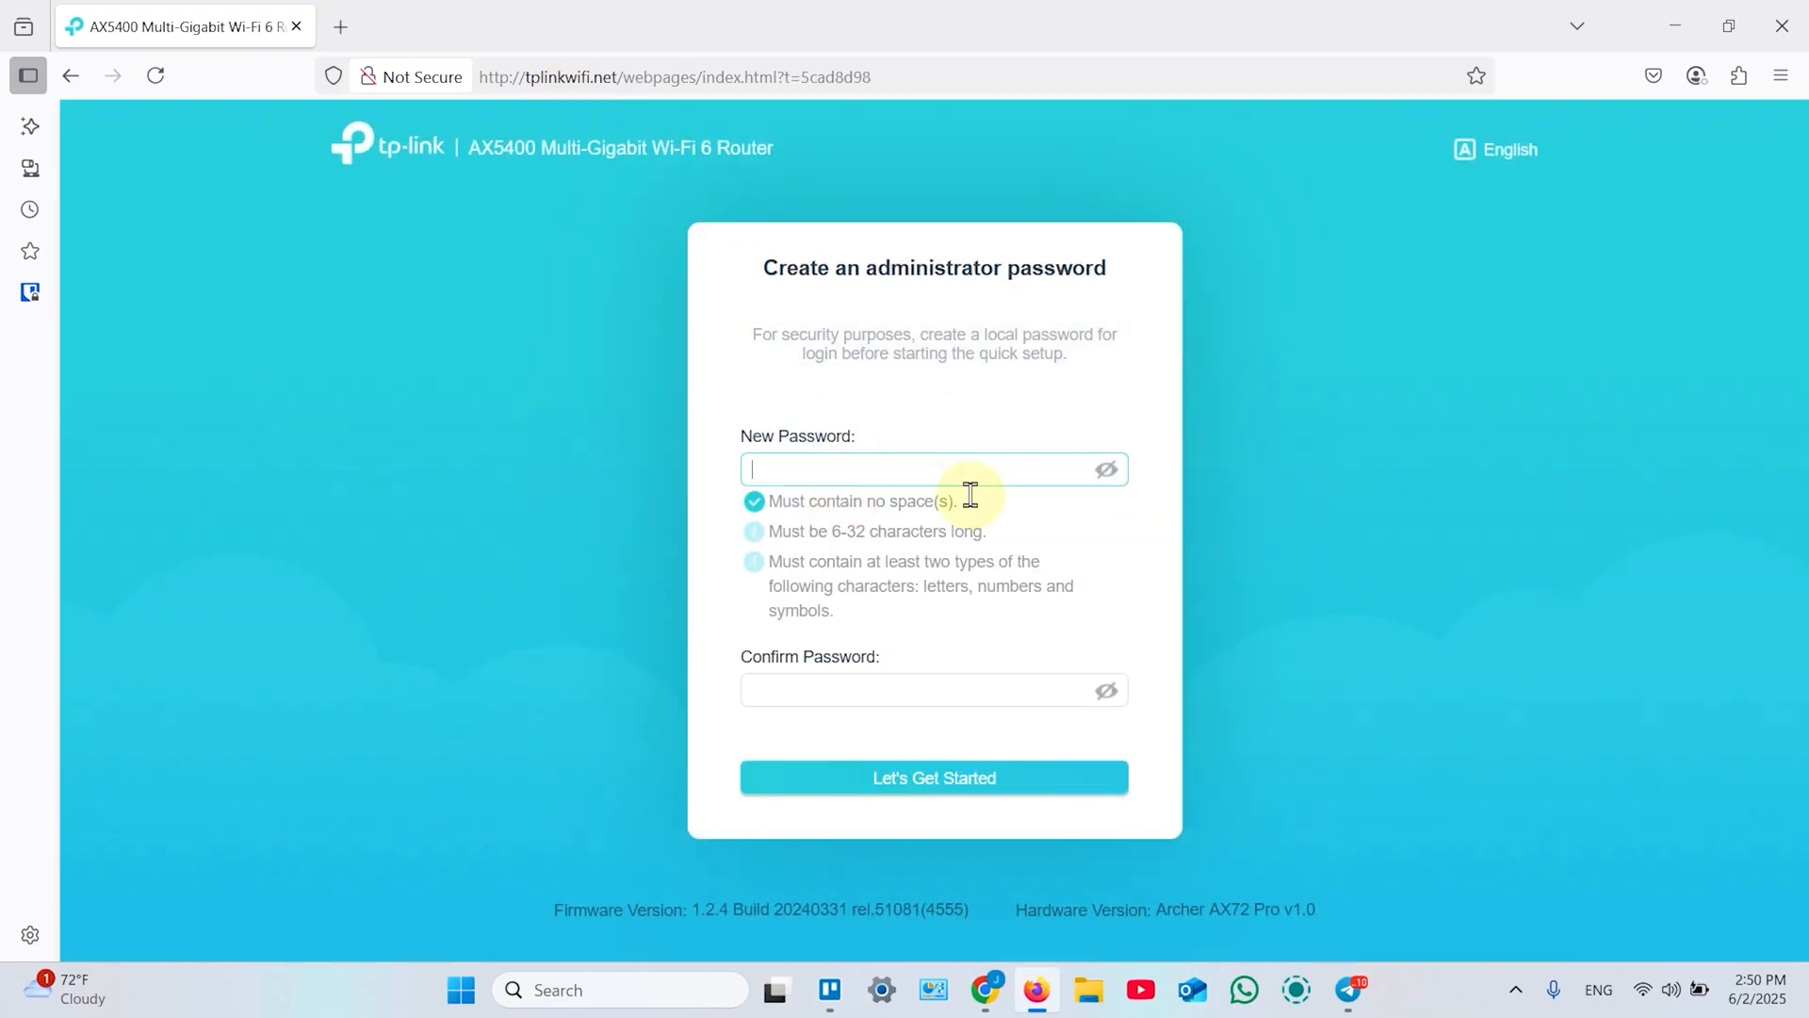
type("****")
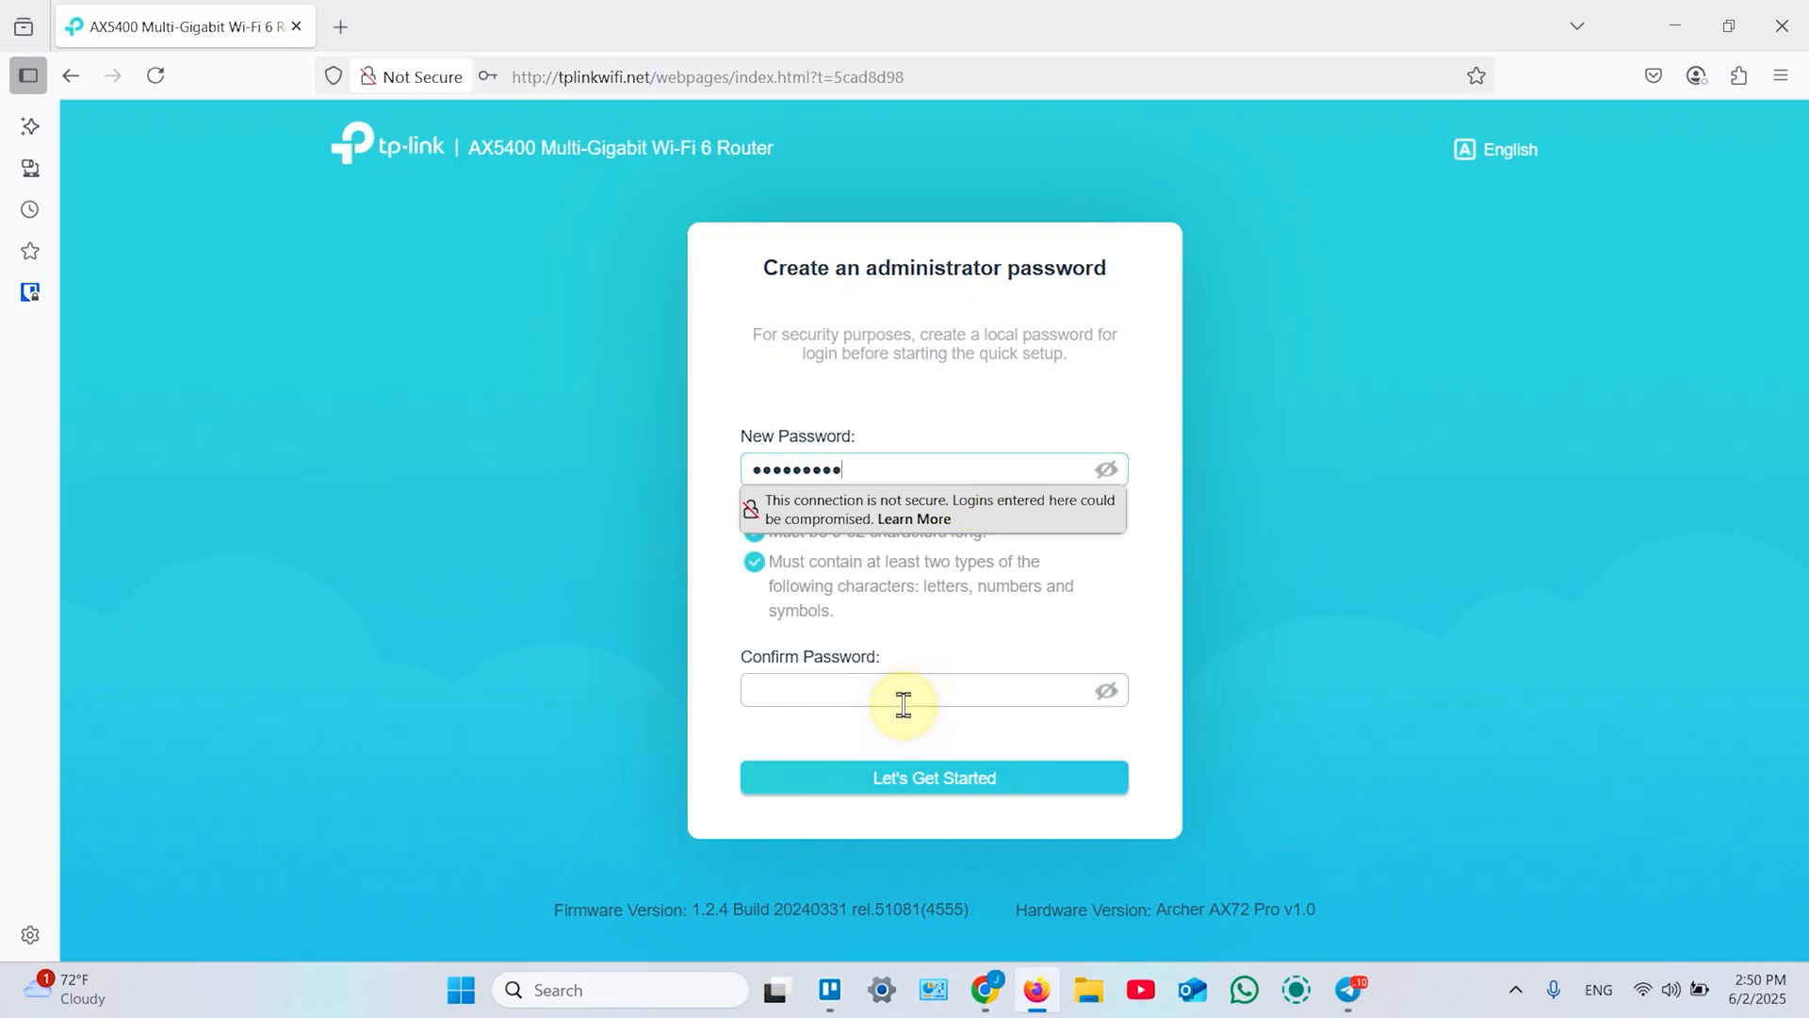
left_click(873, 691)
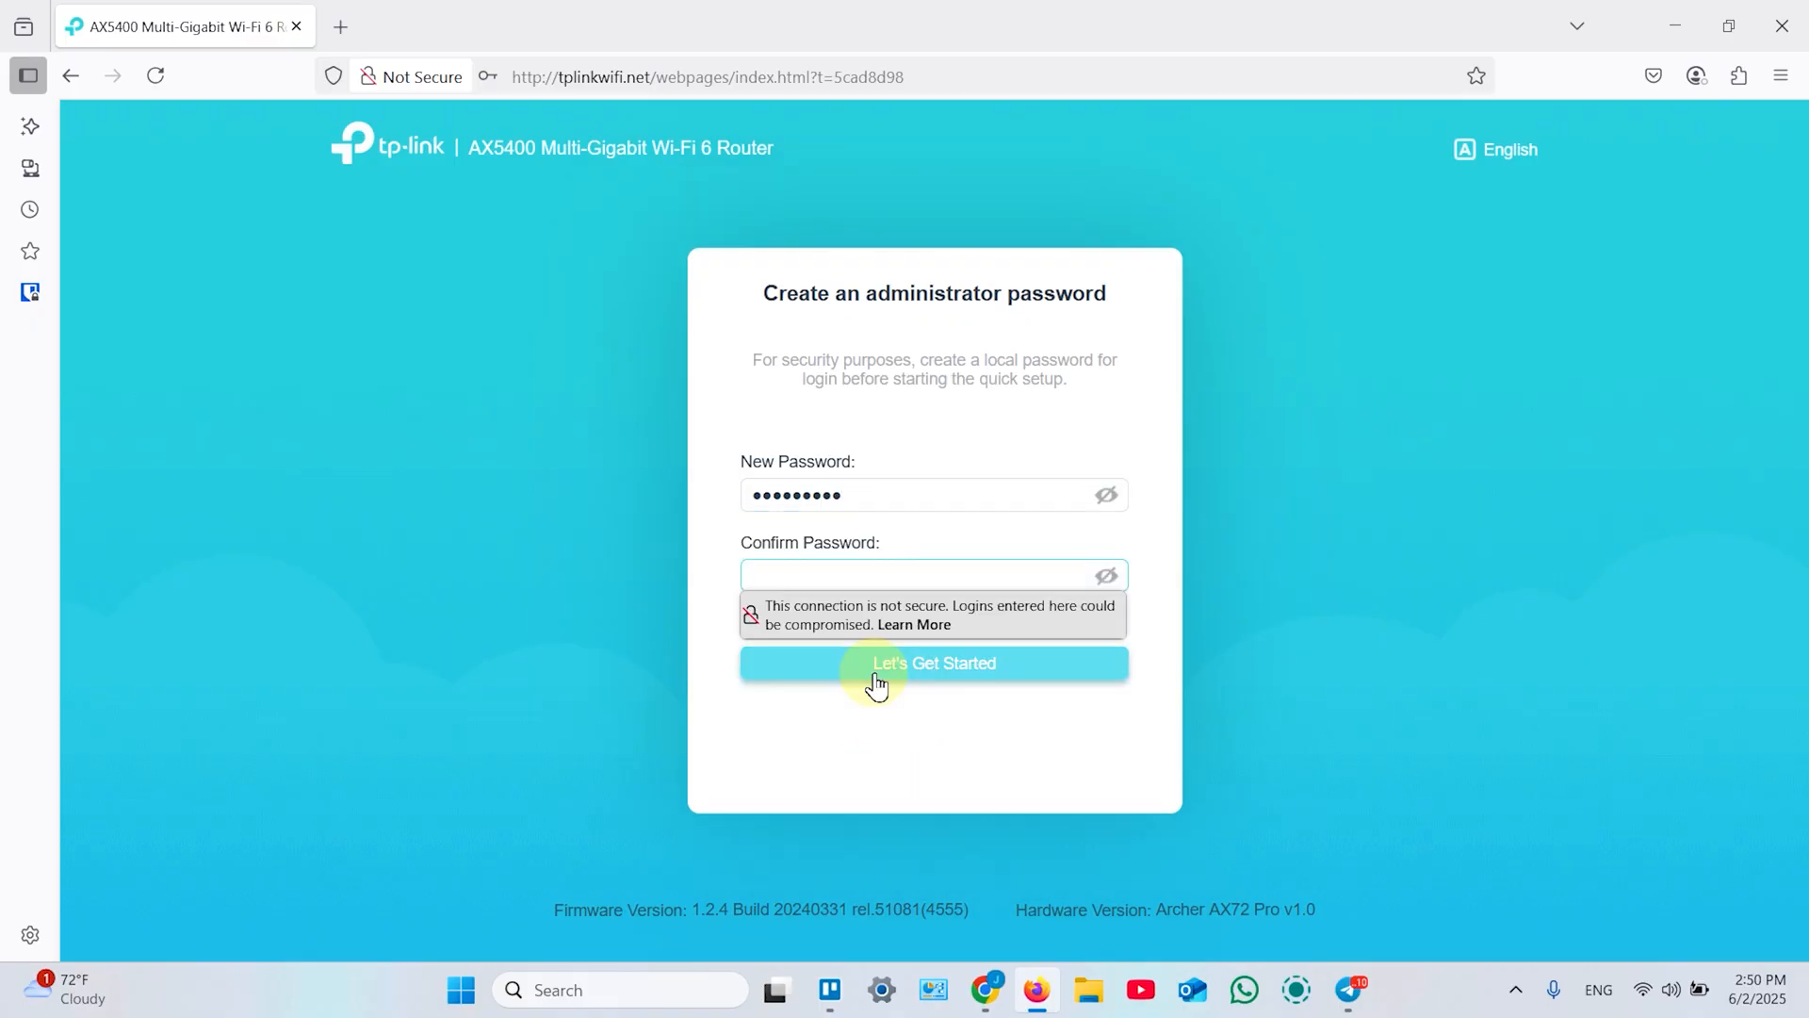
type("*")
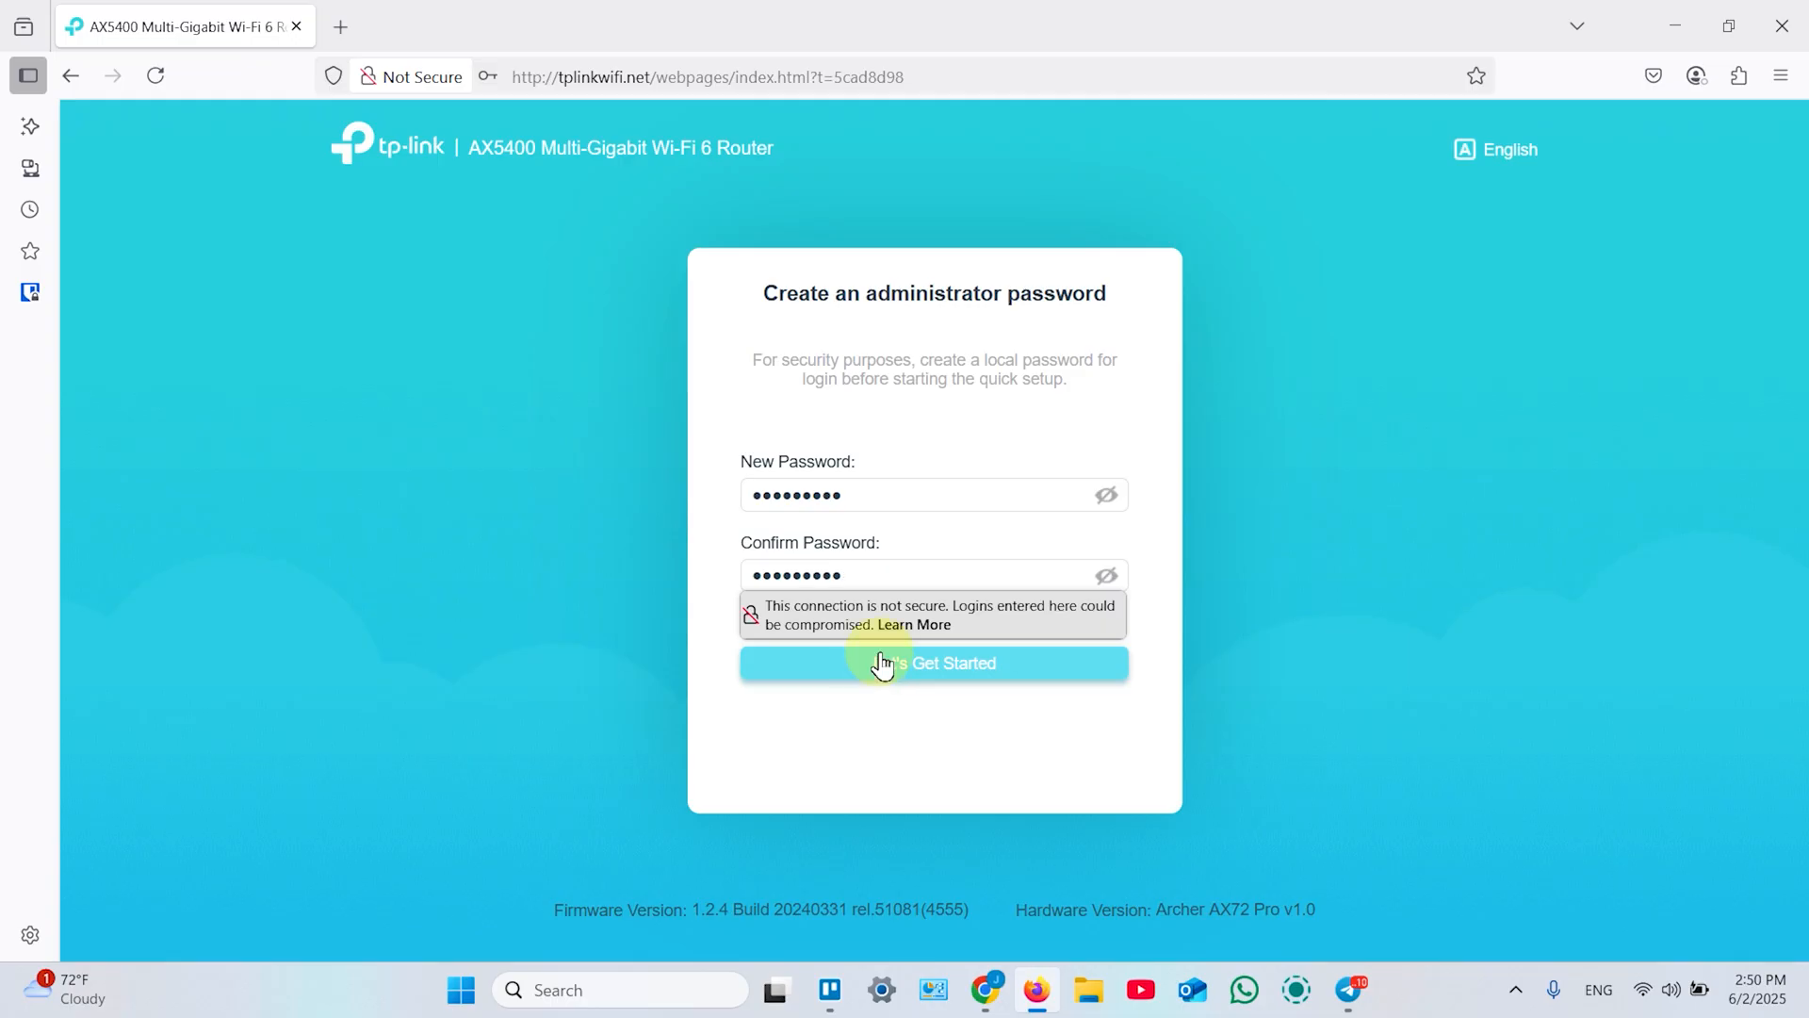
left_click(1016, 761)
left_click(1107, 497)
left_click(1106, 576)
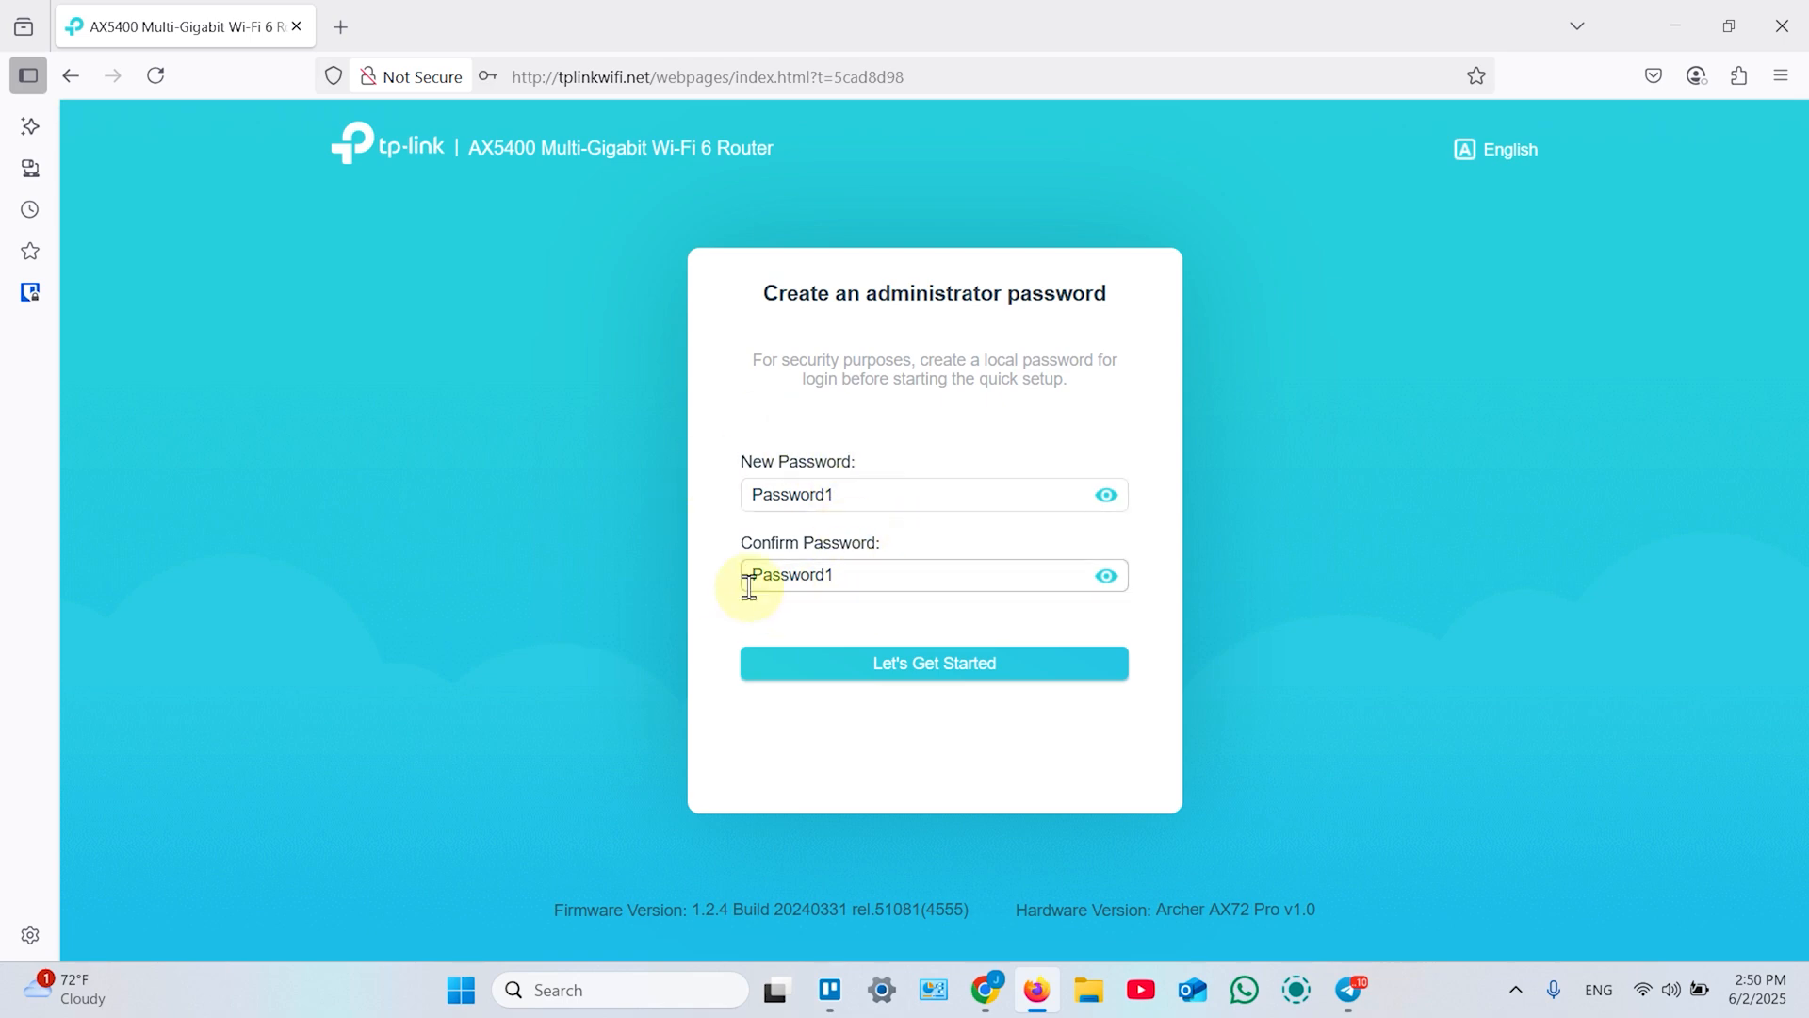
left_click(935, 676)
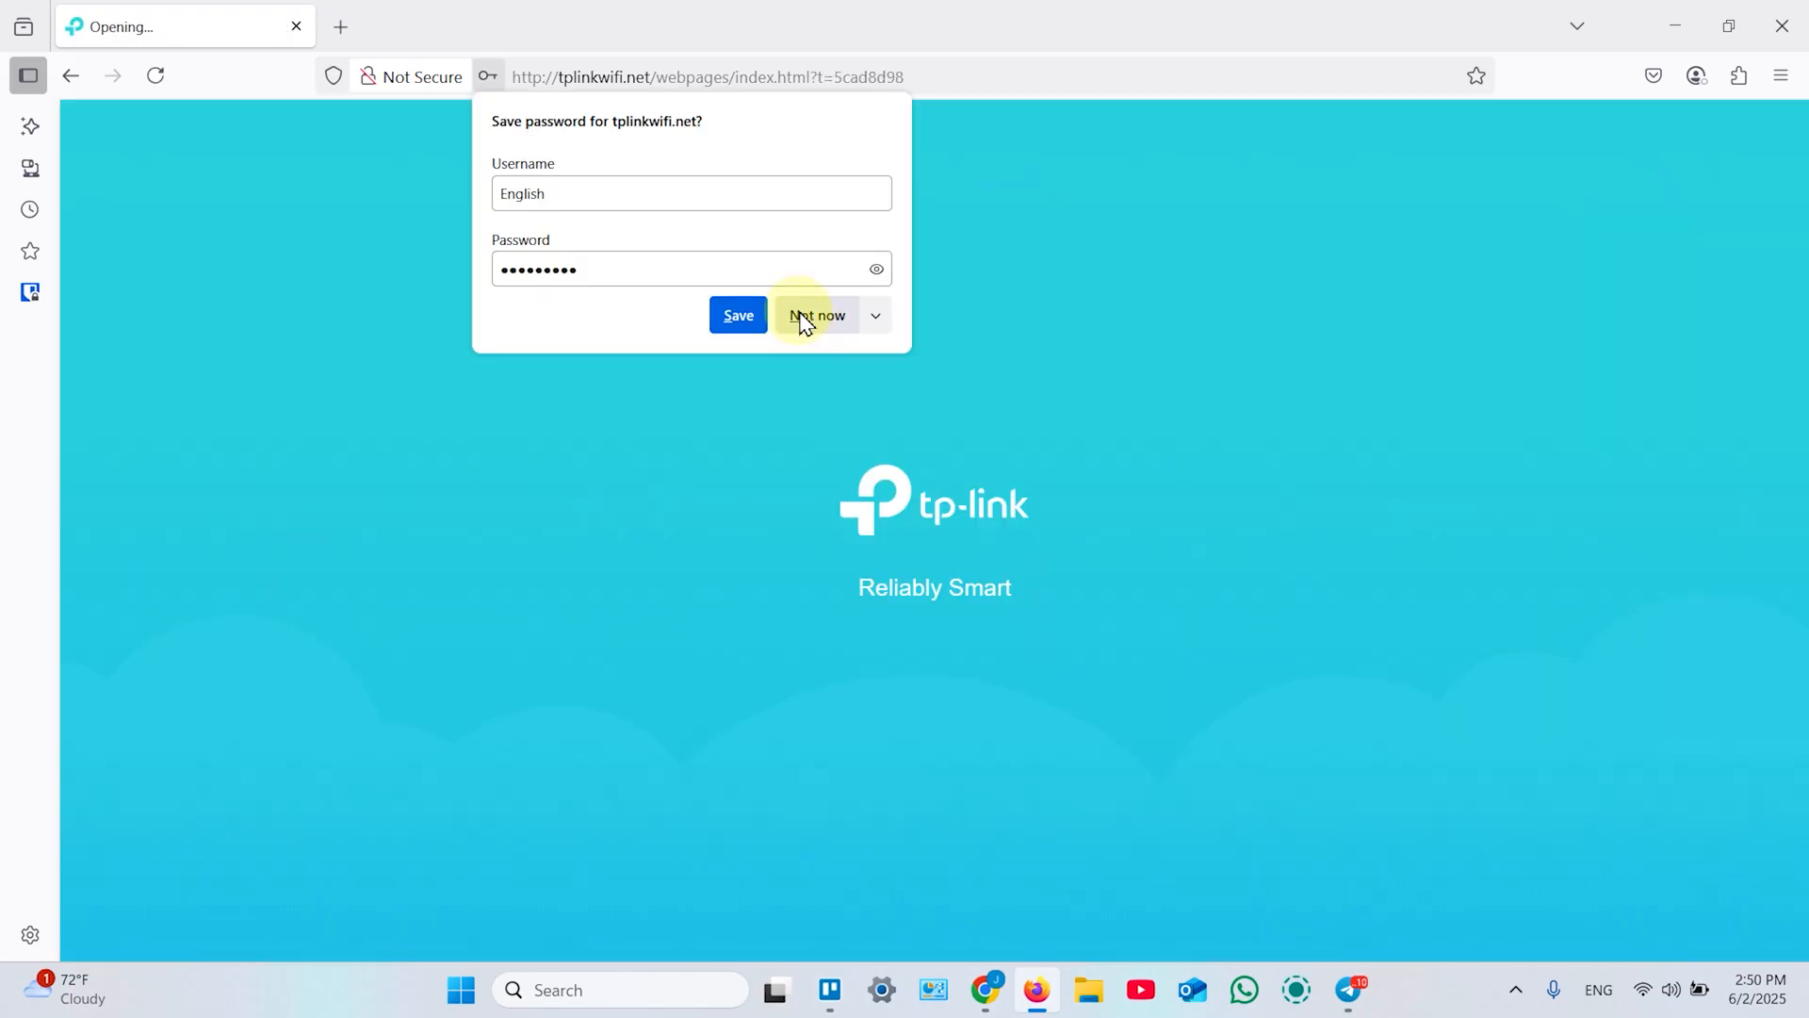
Step: Decline saving the browser password, change the operating mode to Access Point Mode, and reboot
left_click(801, 315)
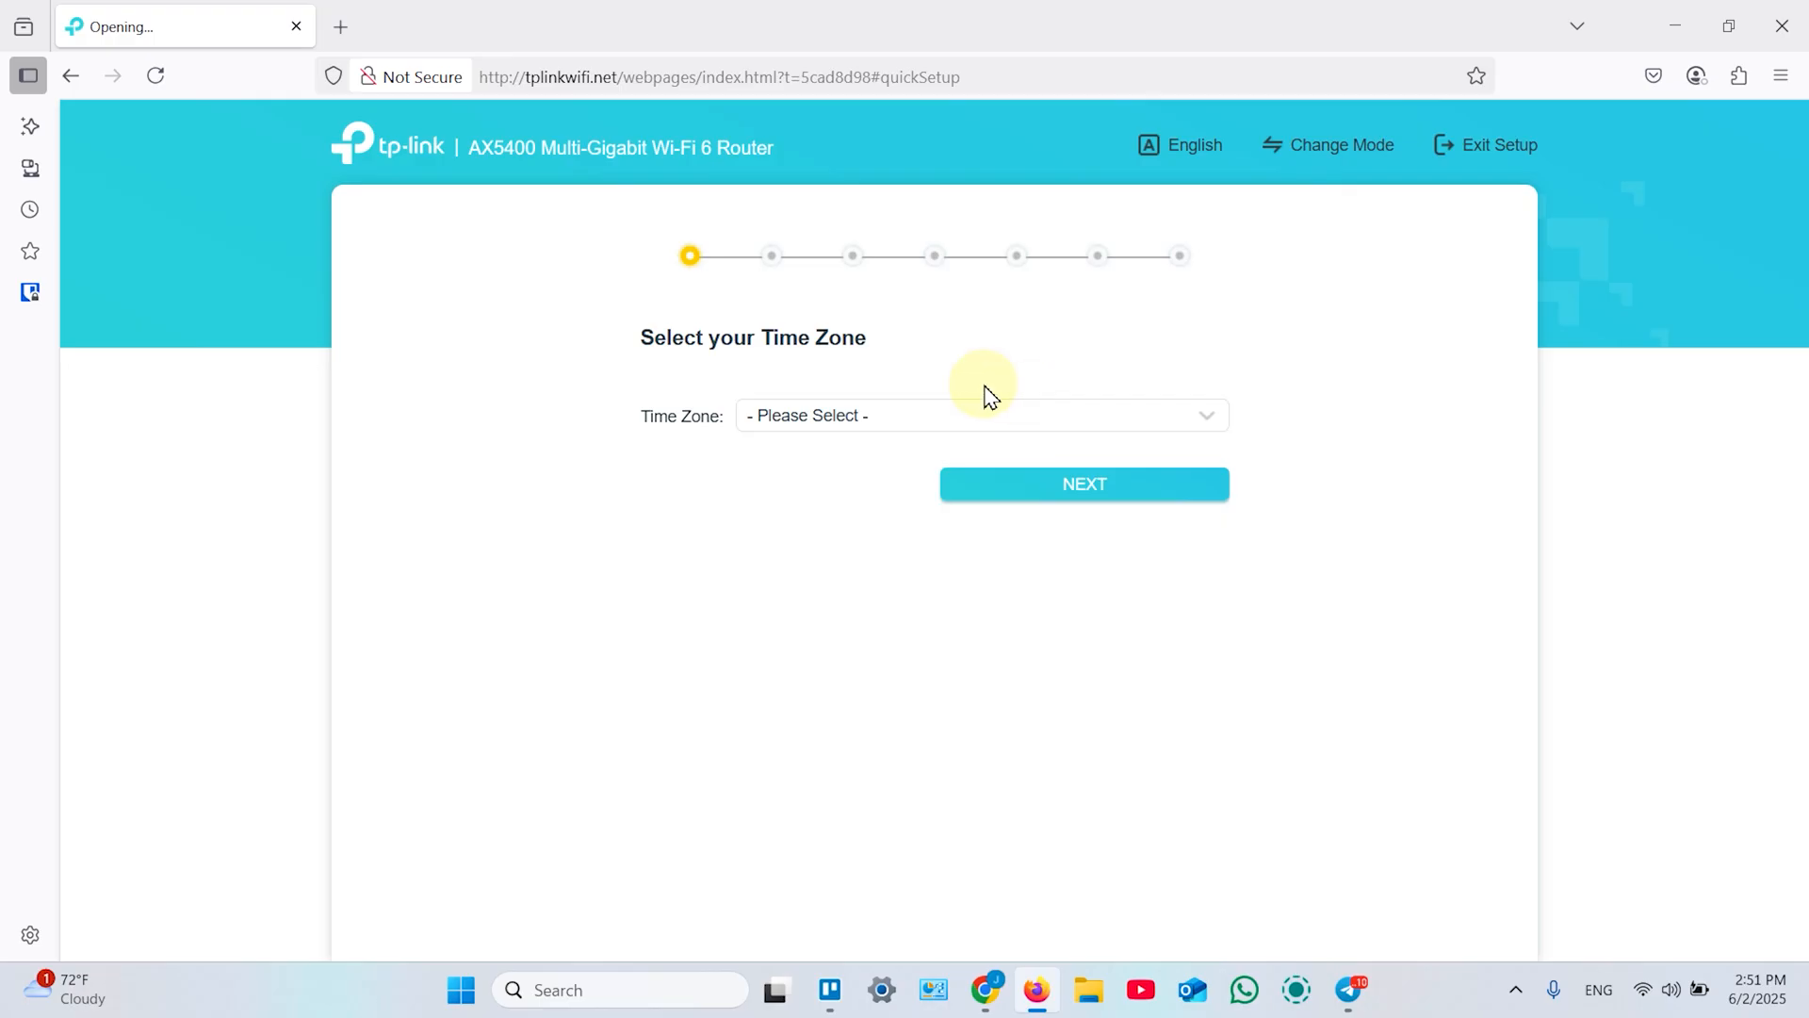
left_click(1329, 148)
left_click(657, 637)
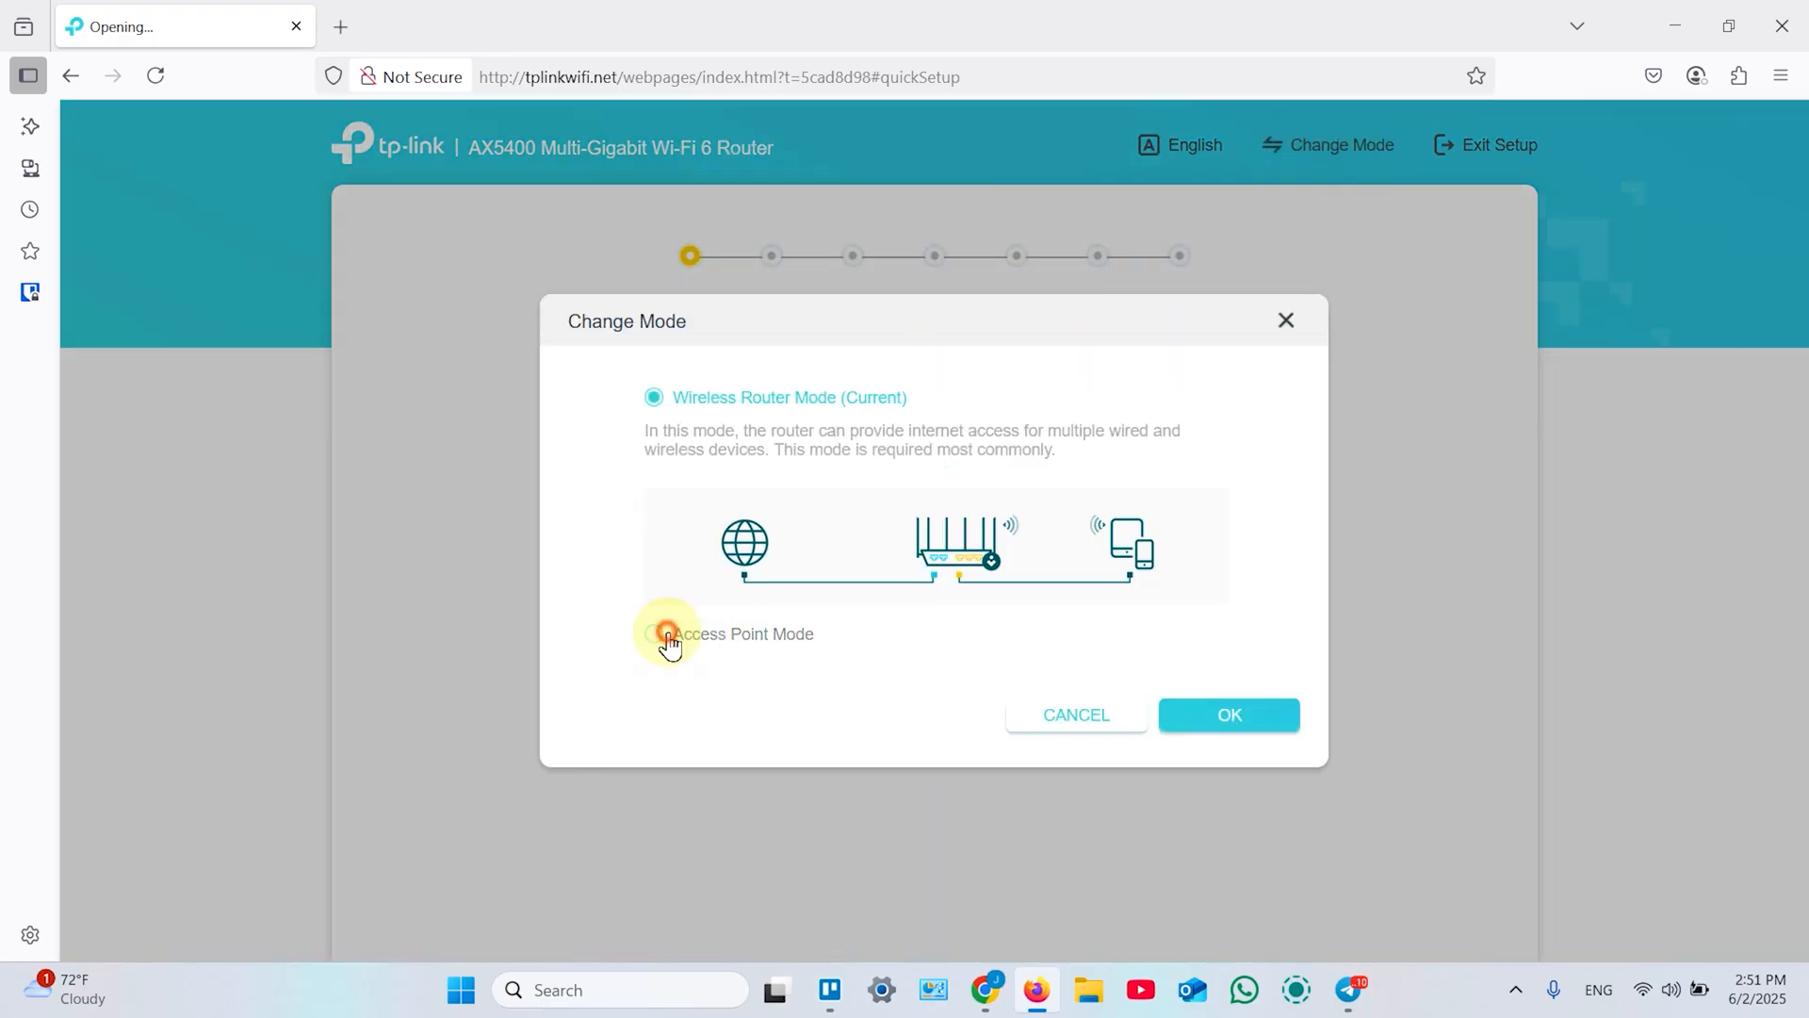
left_click(1260, 713)
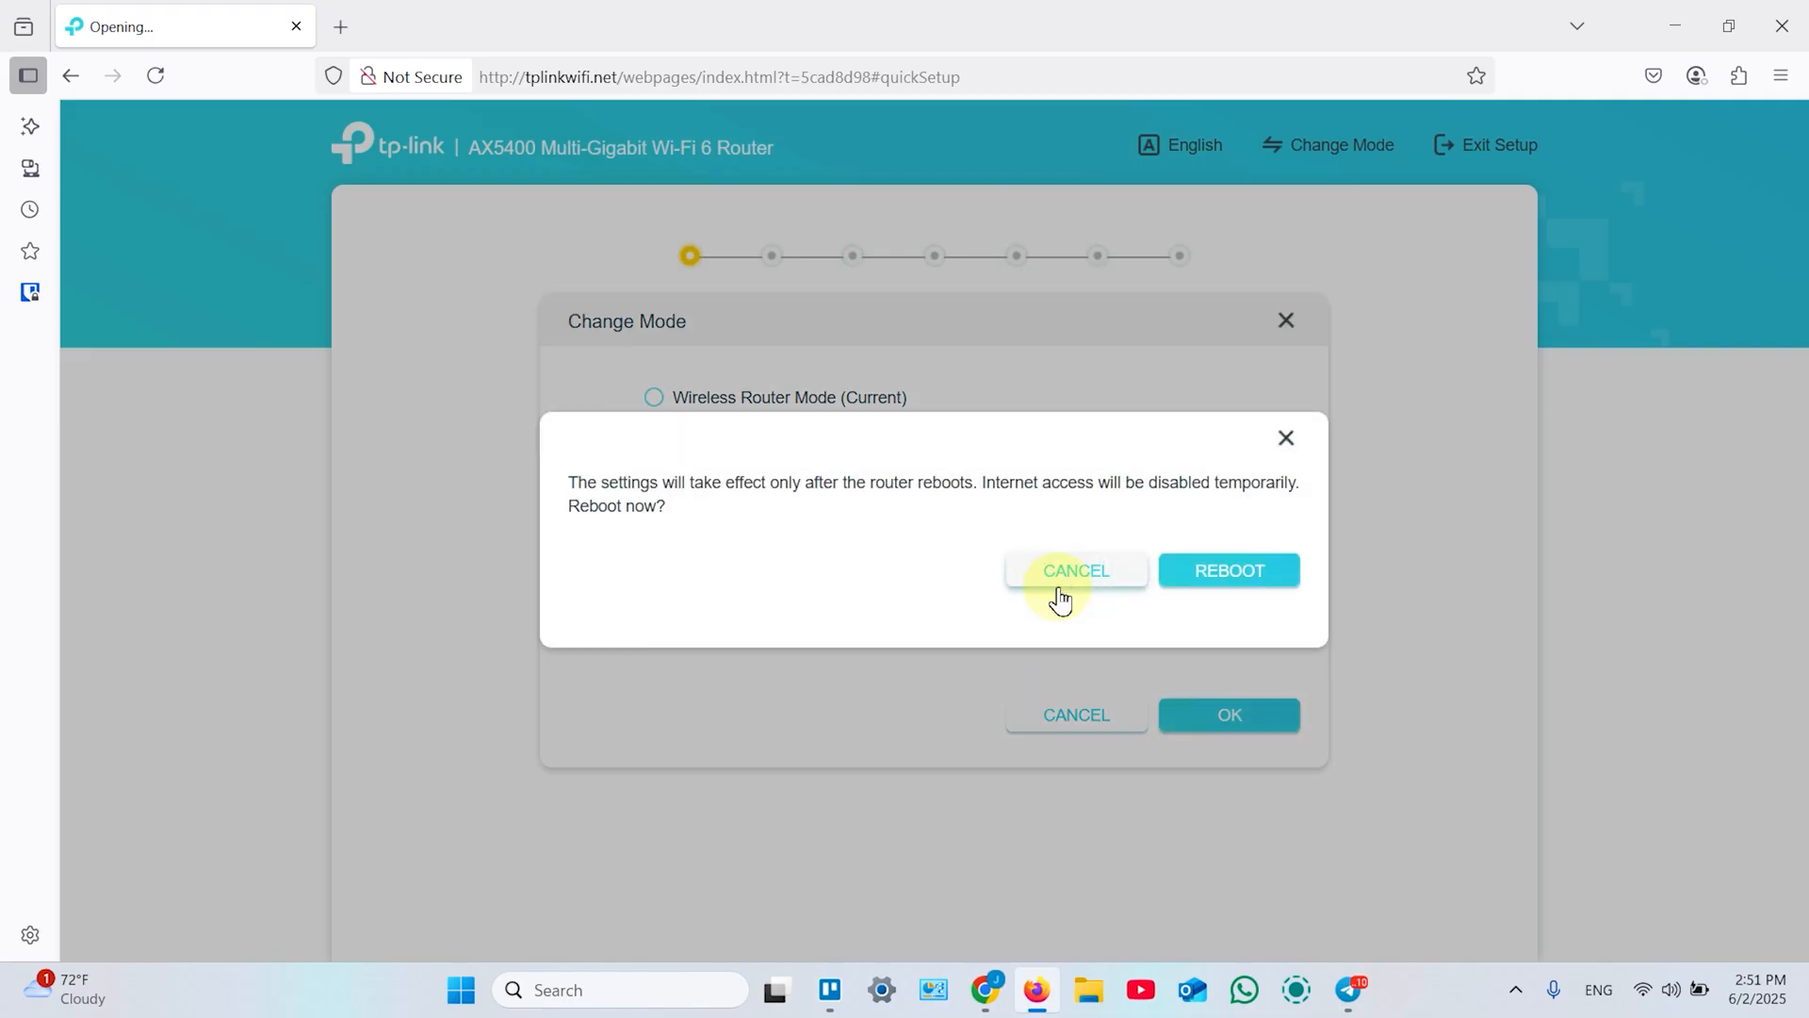
left_click(1228, 577)
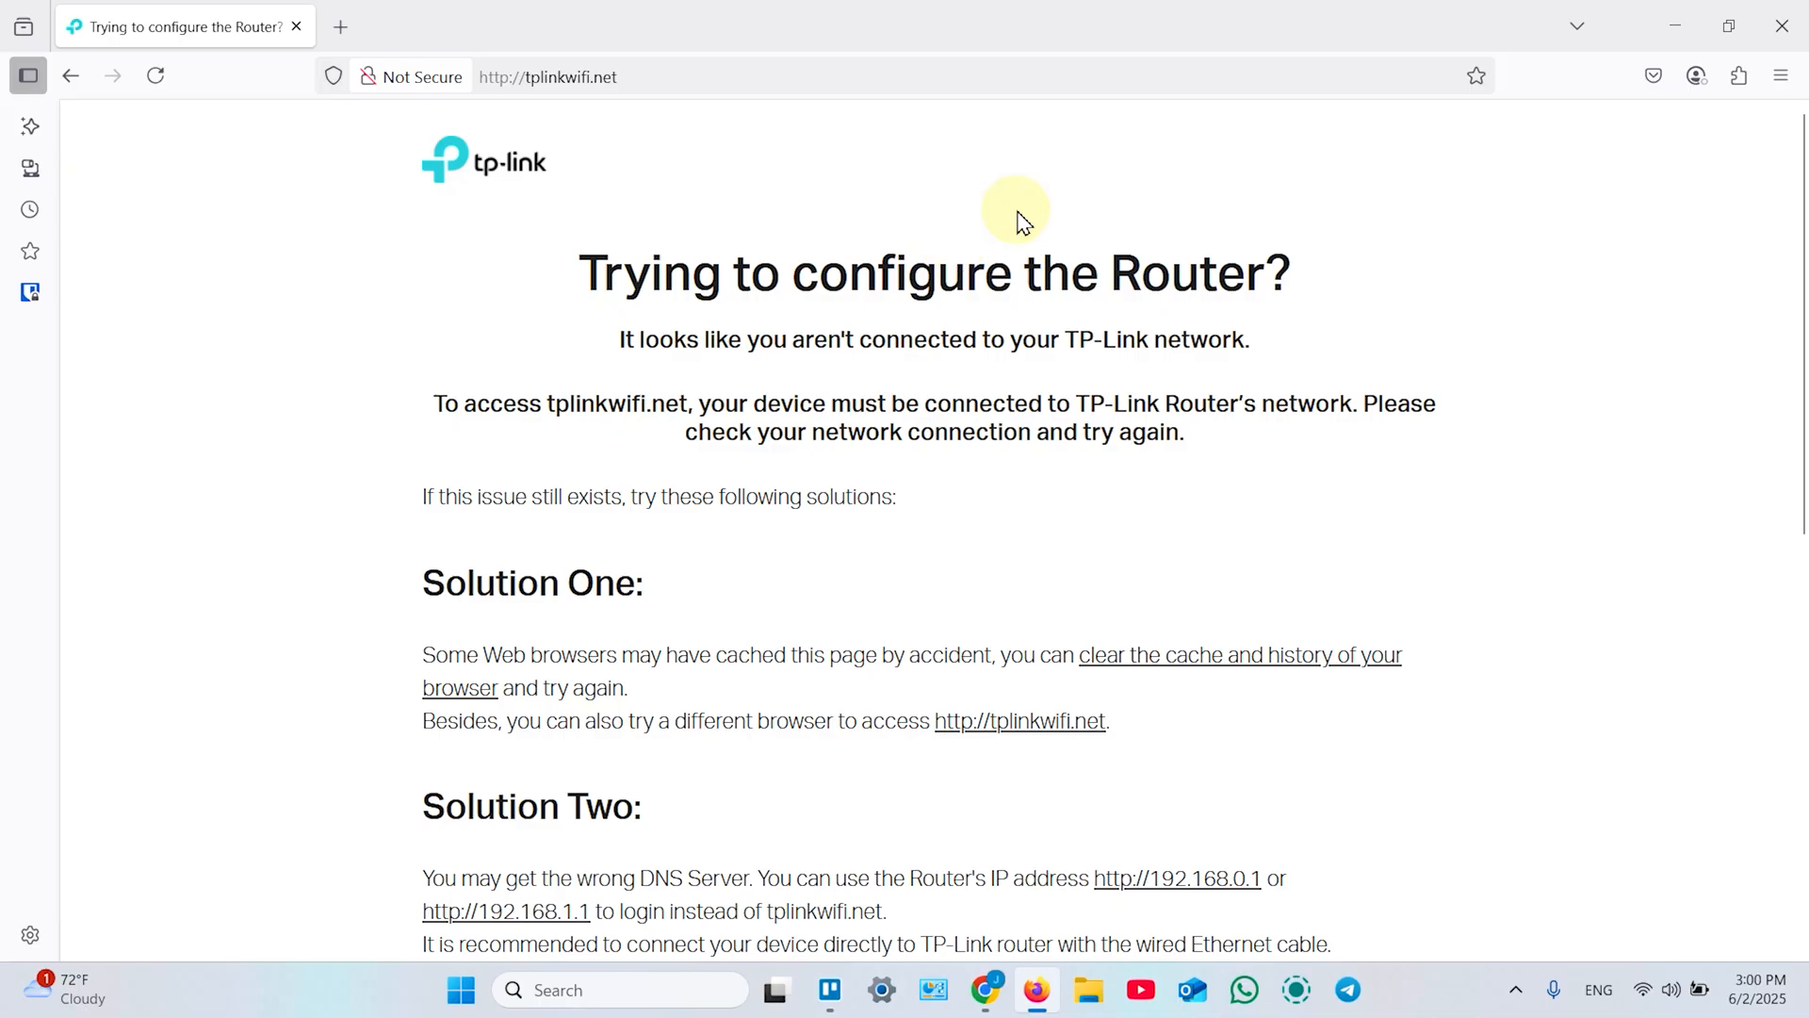
Step: Check in Windows Wi-Fi quick settings that the PC shows Main Router as connected
left_click(1660, 990)
left_click(1492, 544)
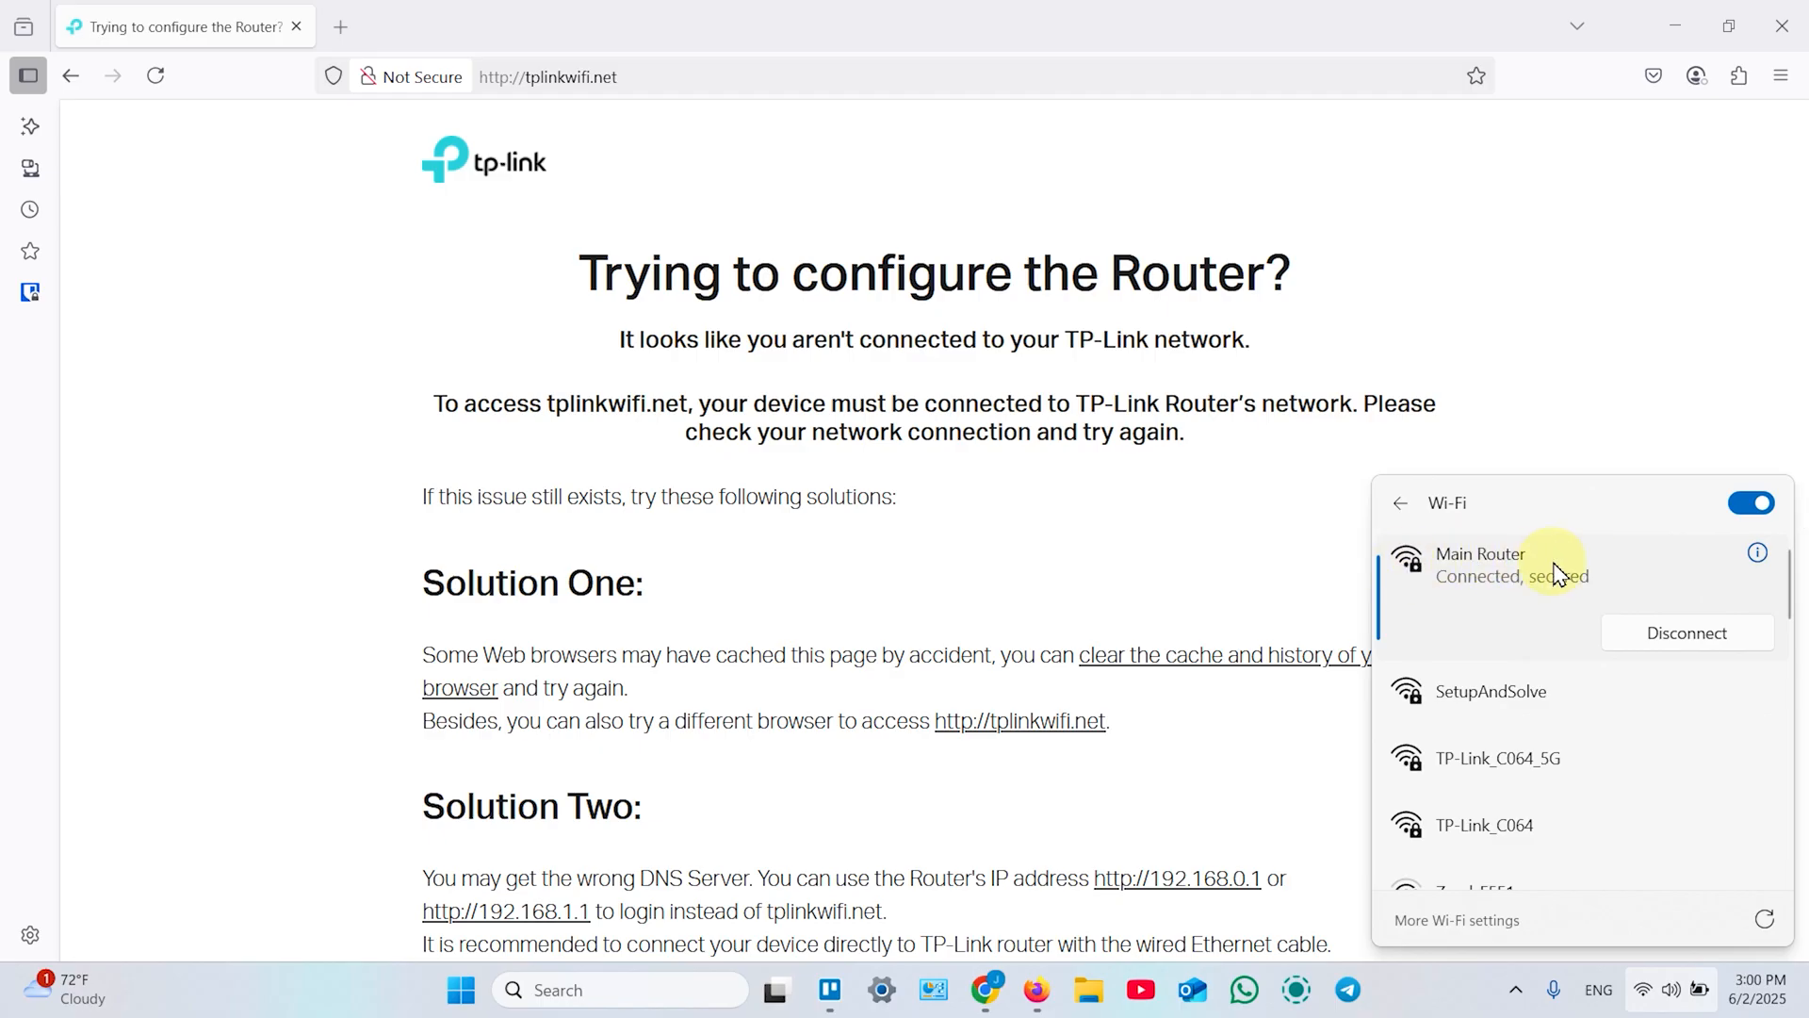
left_click(812, 219)
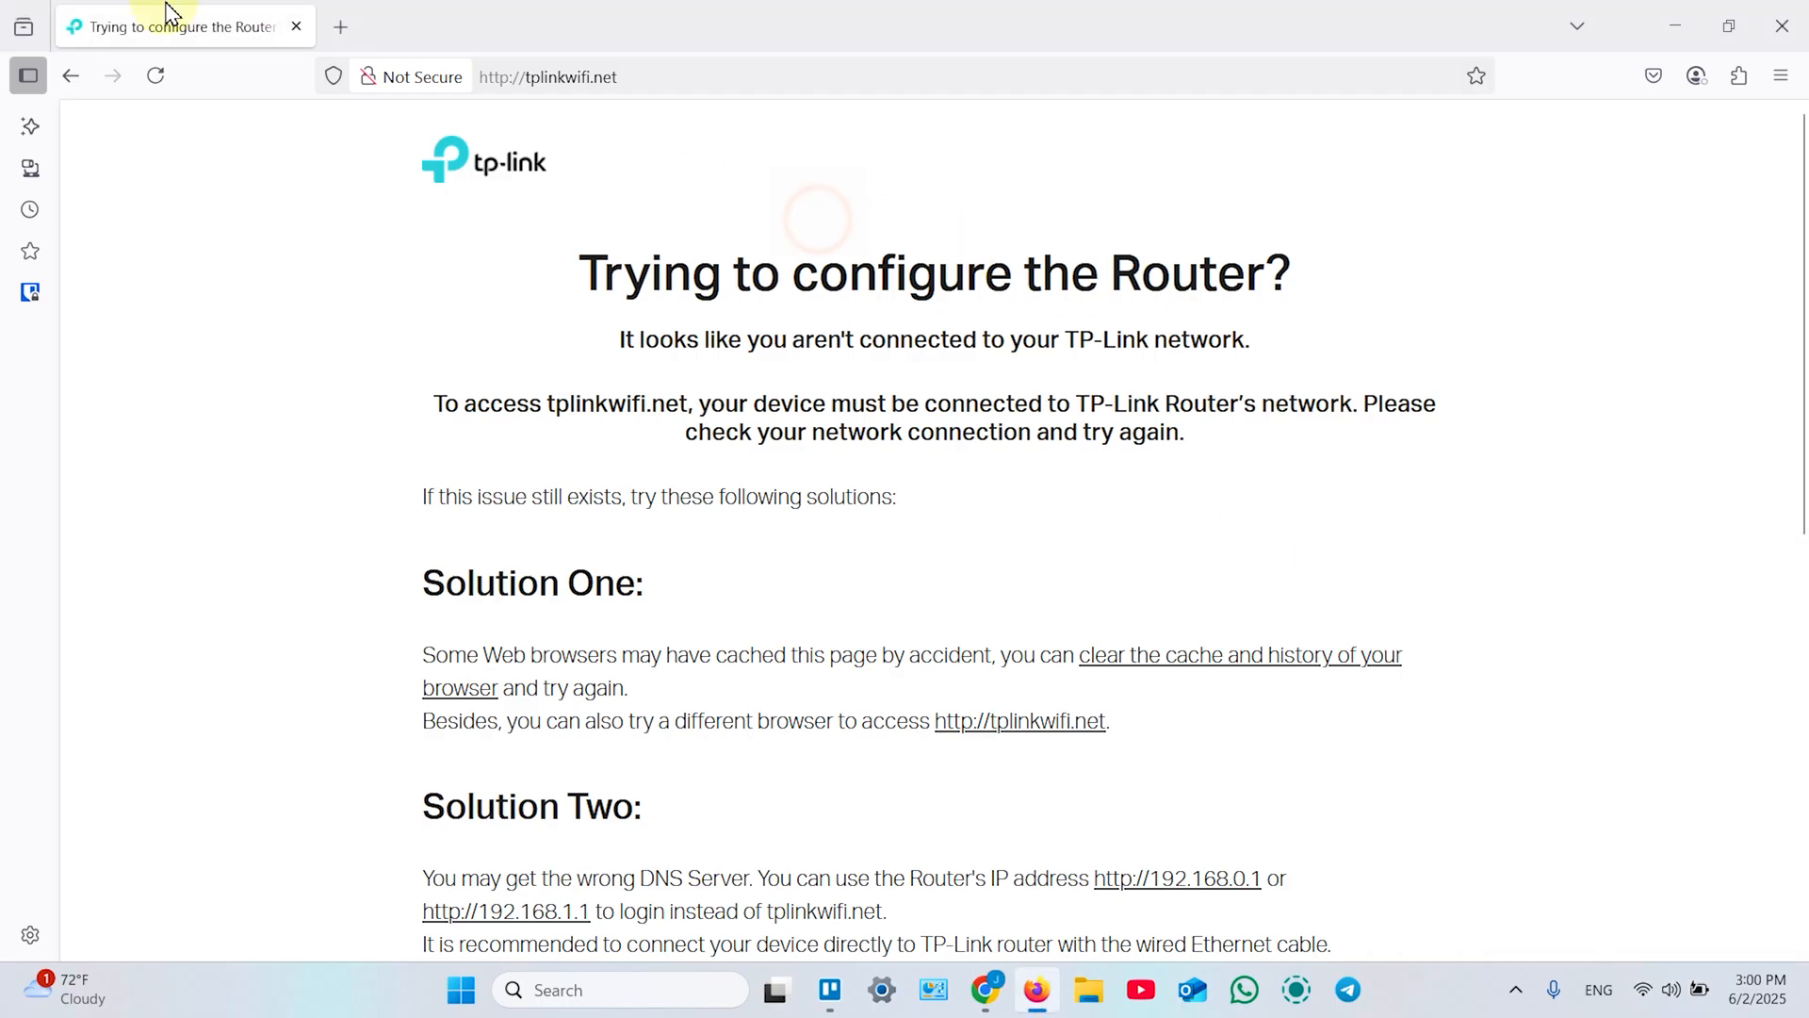
Step: Load the NETGEAR router admin page at 192.168.1.1 in a new tab
left_click(340, 26)
type("192.168.0.1/")
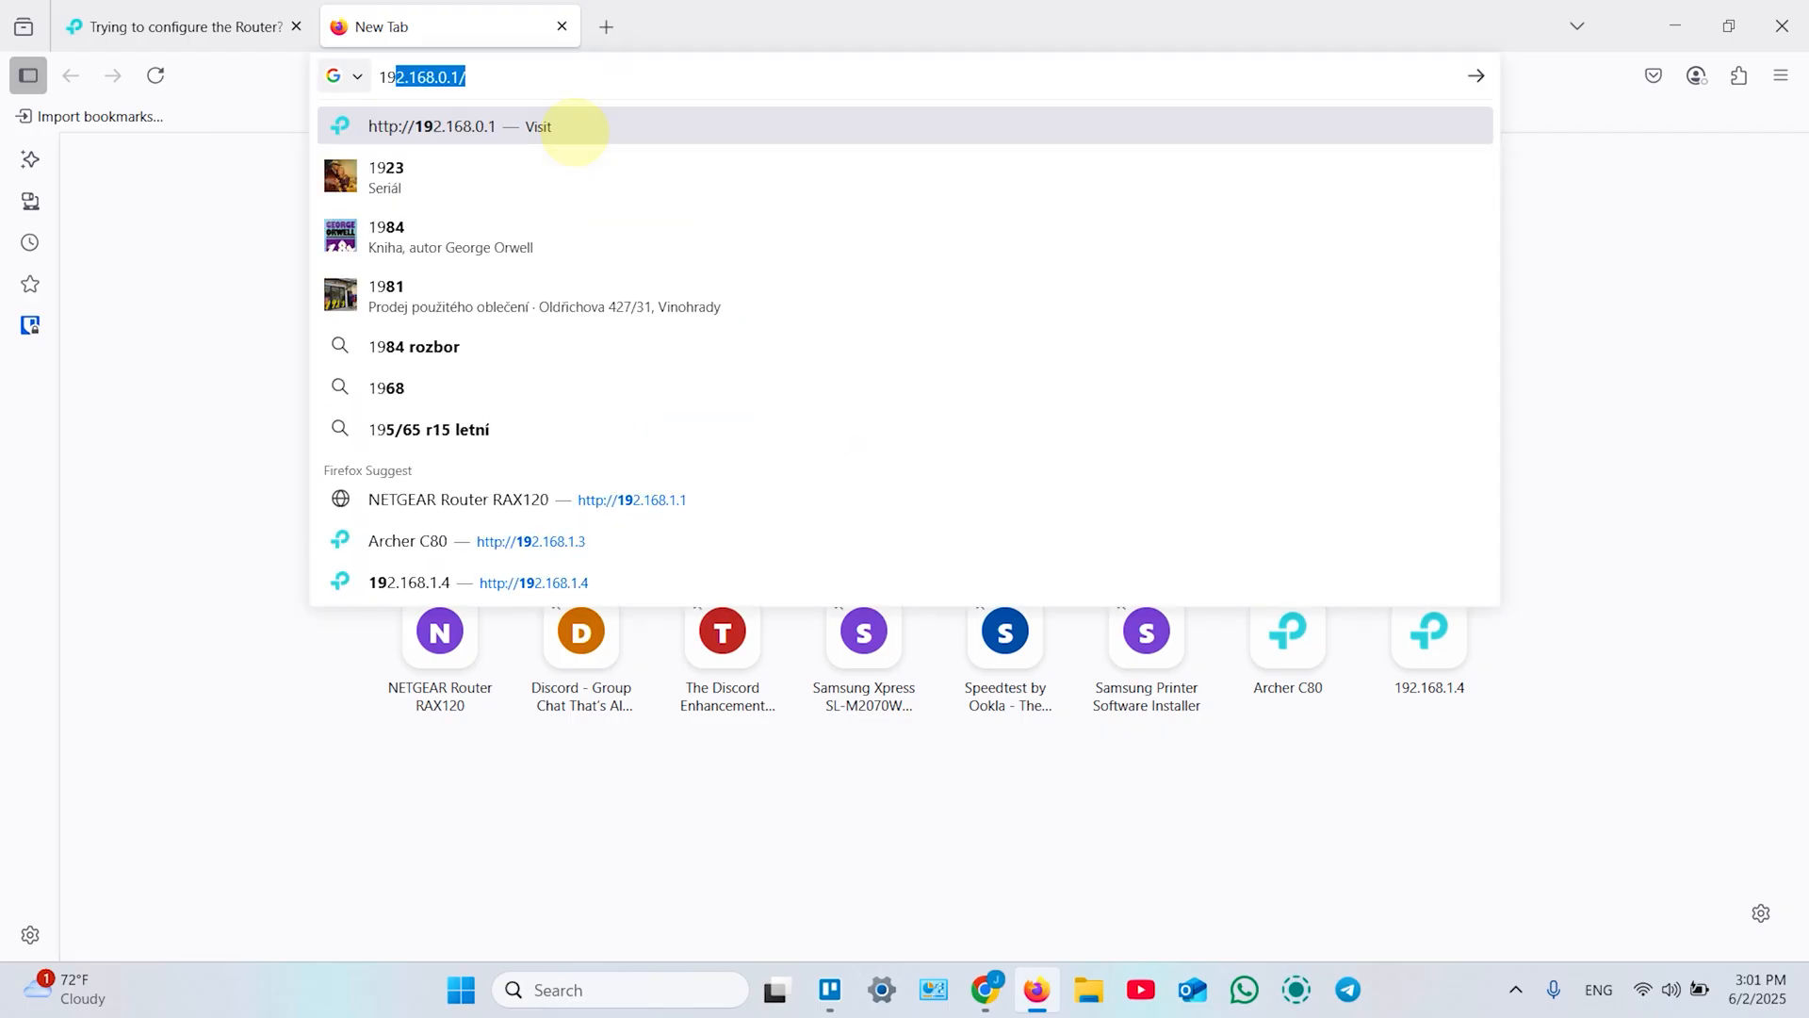
key("BackSpace")
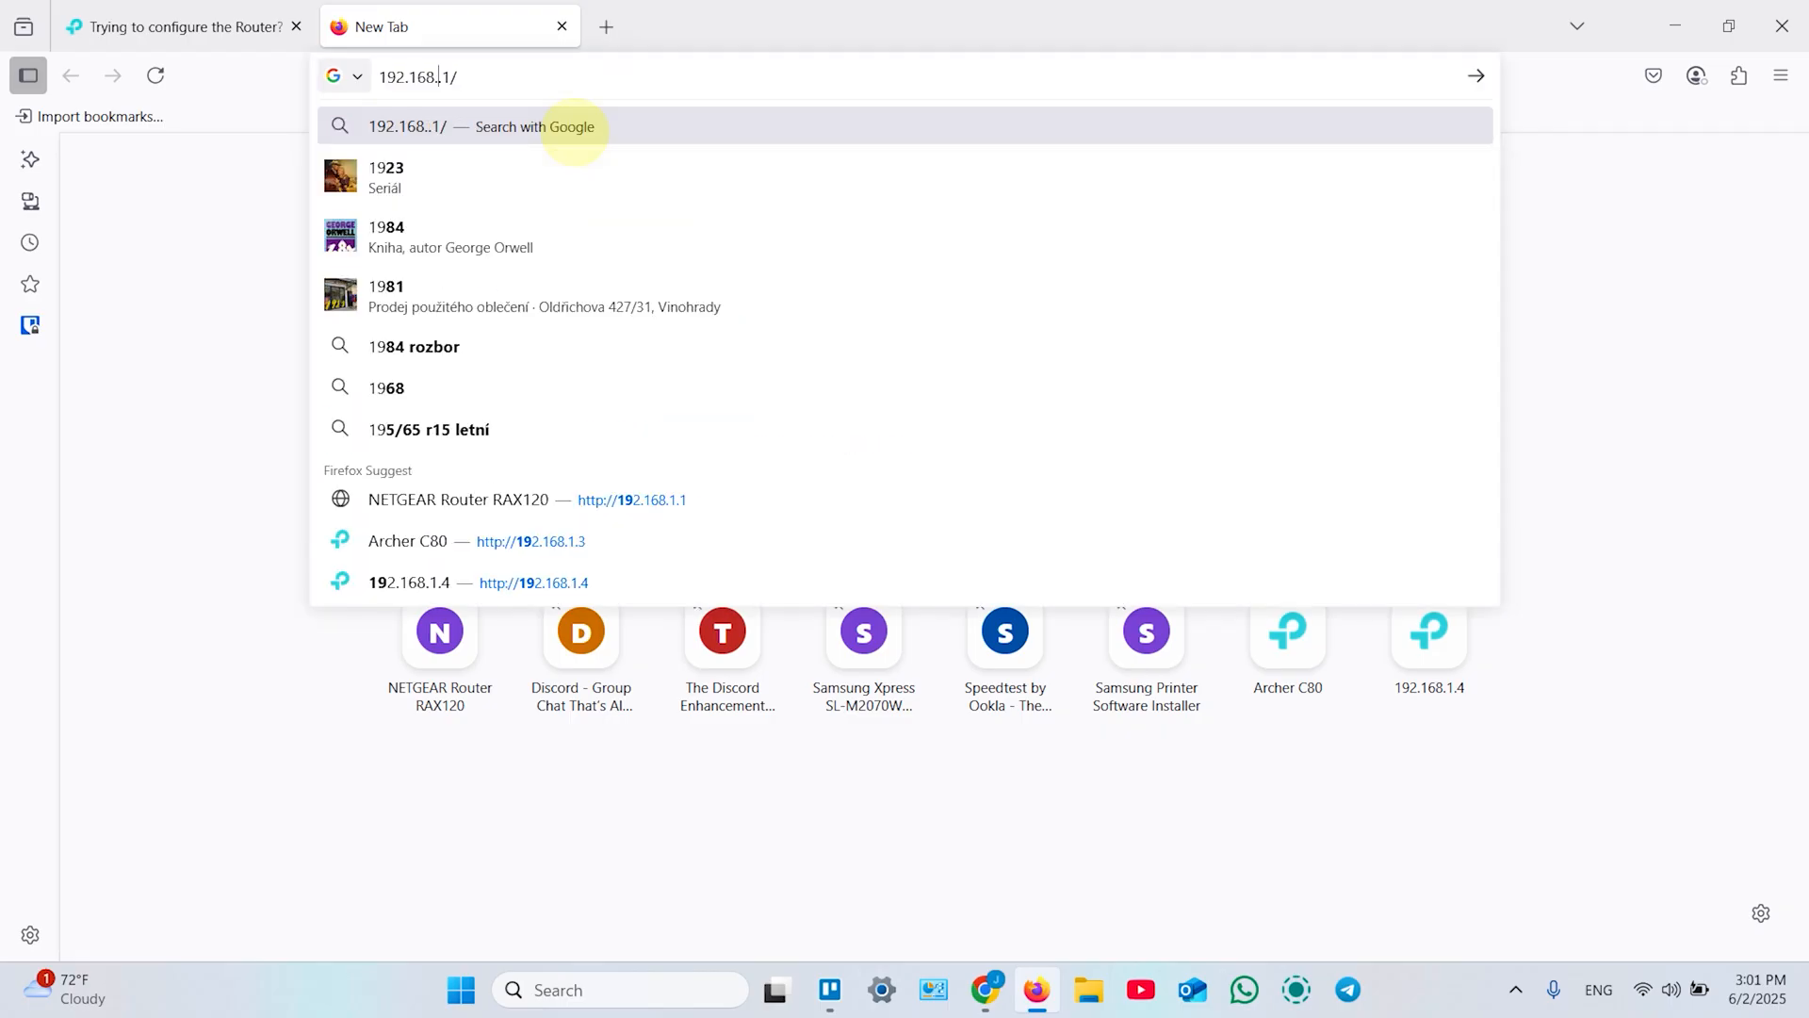
type("1")
key("BackSpace")
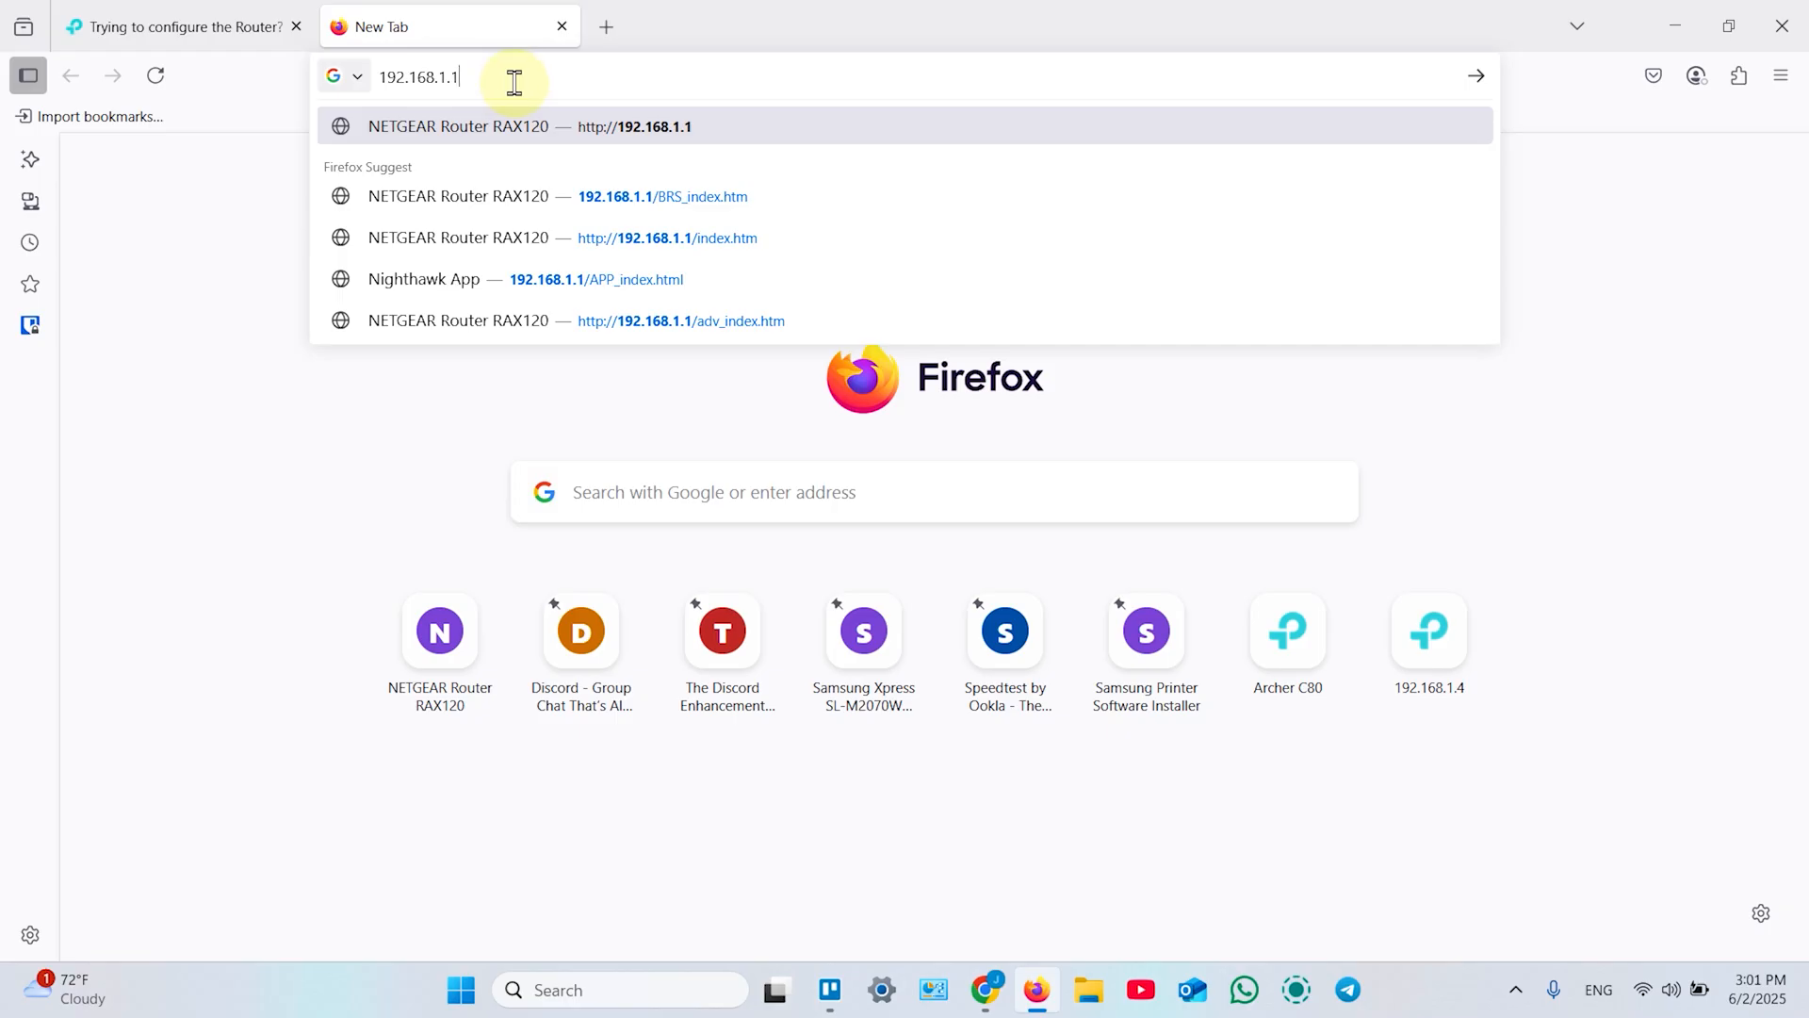
key("Return")
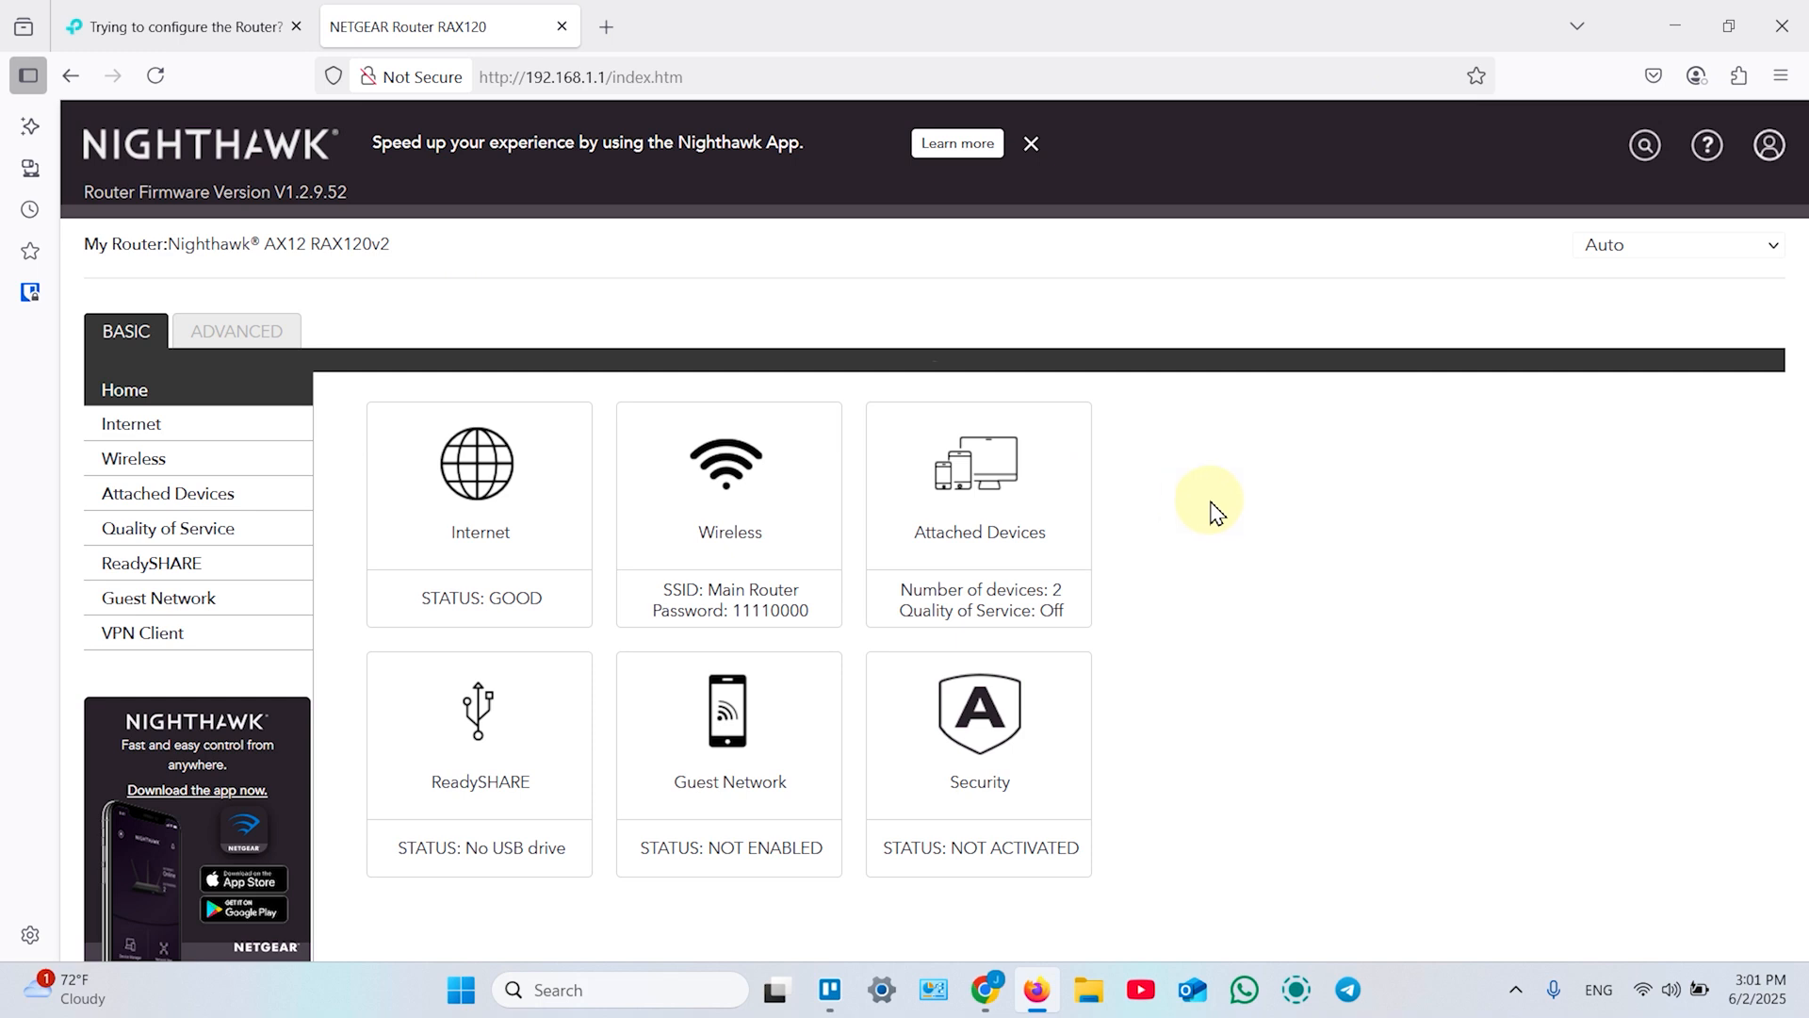
Step: Find ARCHERAX72PRO in Attached Devices and copy its IP address 192.168.1.7
left_click(222, 505)
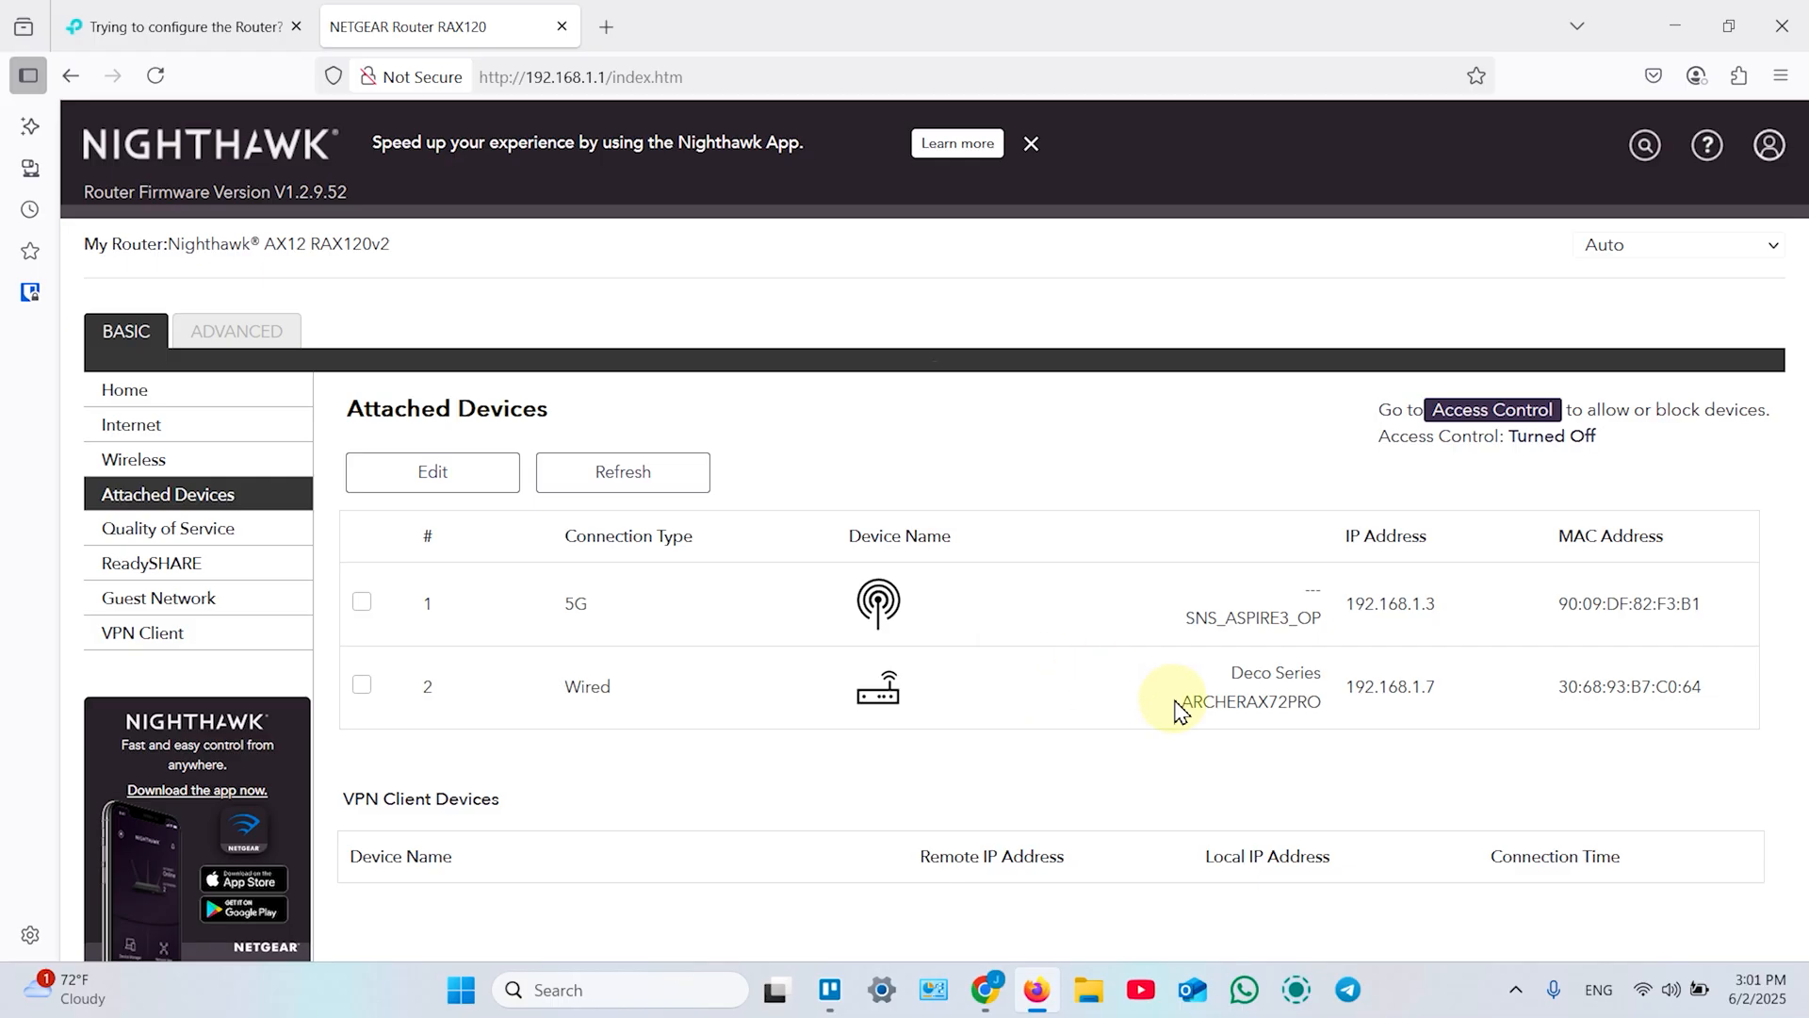
left_click_drag(1192, 702, 1315, 707)
left_click(1308, 707)
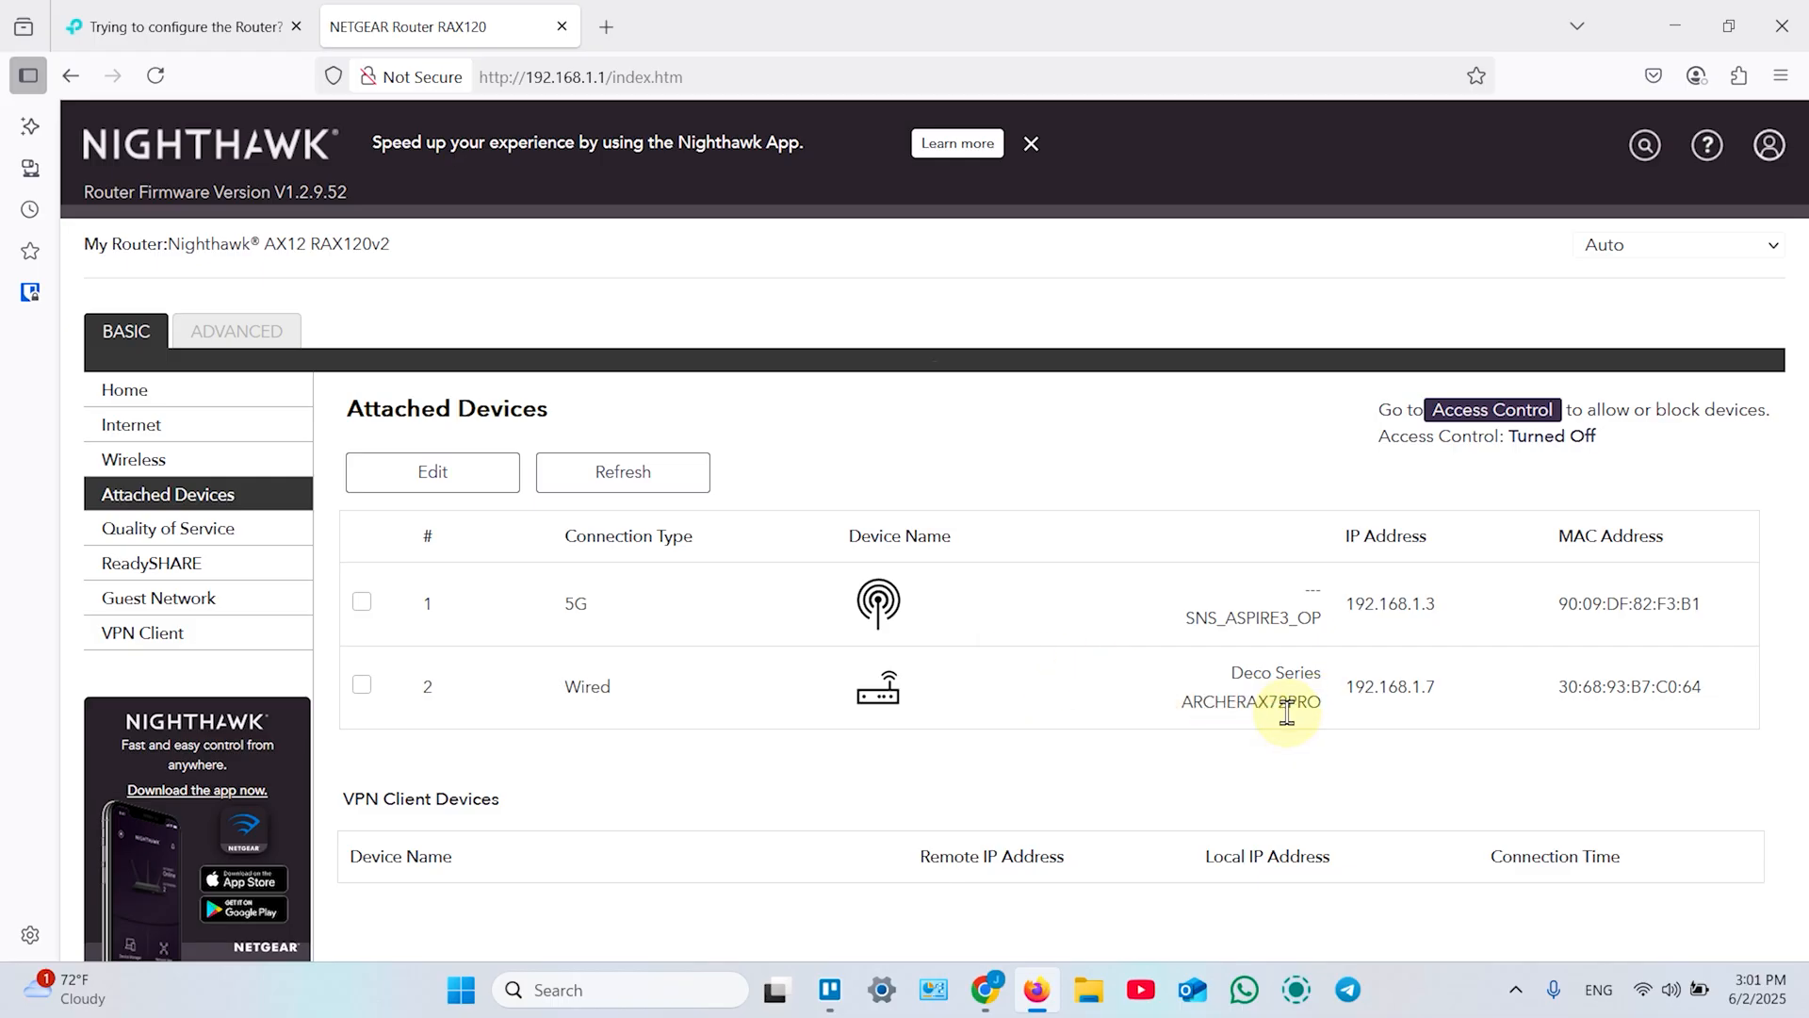
left_click_drag(1348, 692, 1438, 691)
key("ctrl+c")
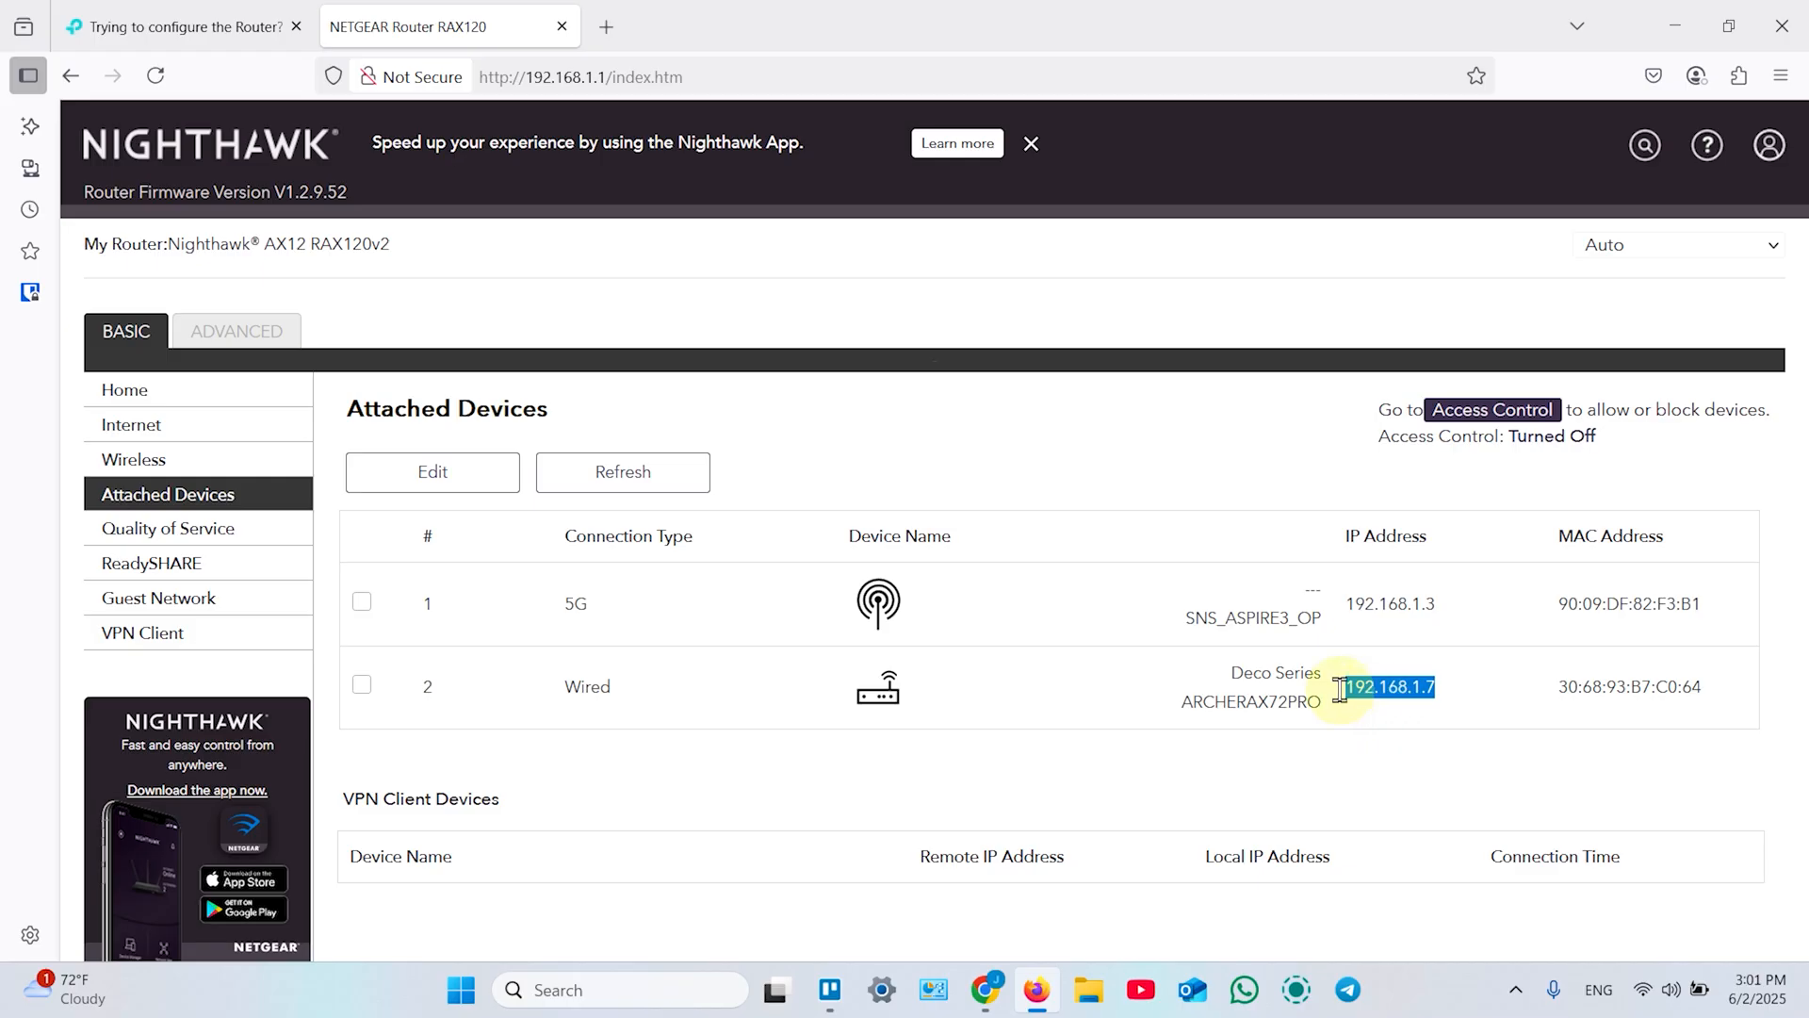
left_click(606, 26)
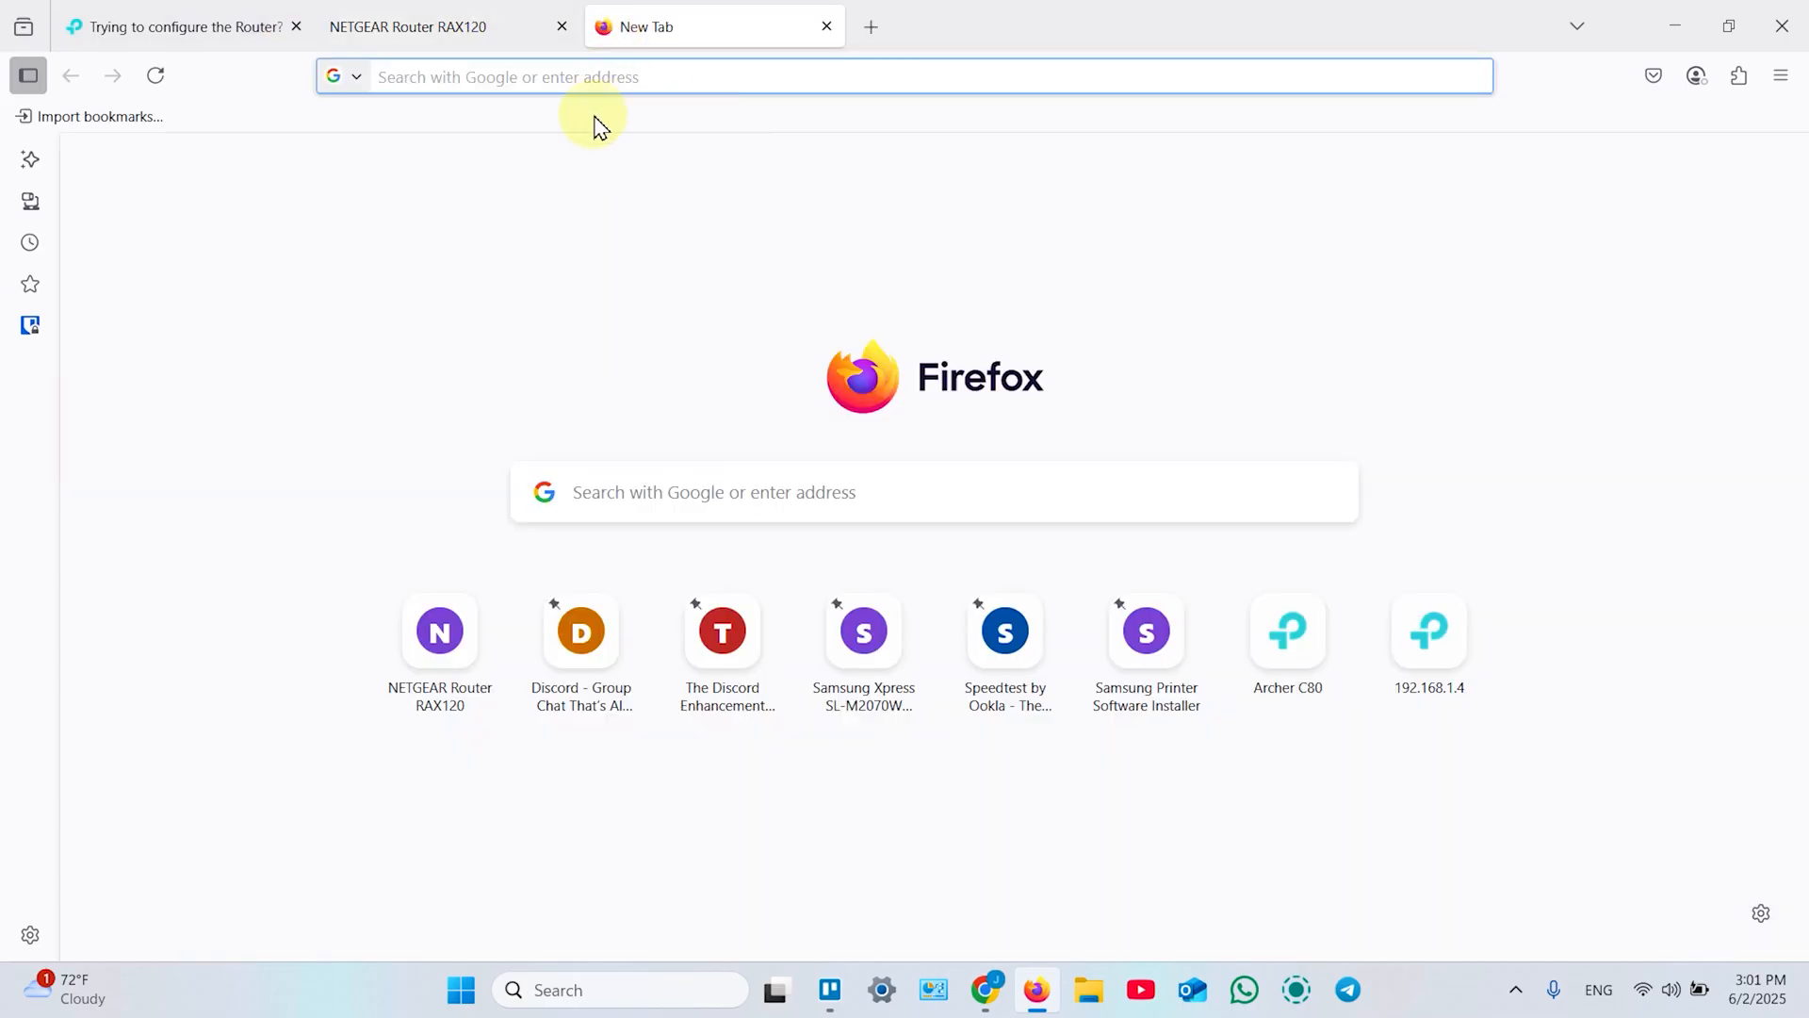
Step: Go to the TP-Link router at 192.168.1.7 and try logging in with the local password
key("ctrl+v")
key("Return")
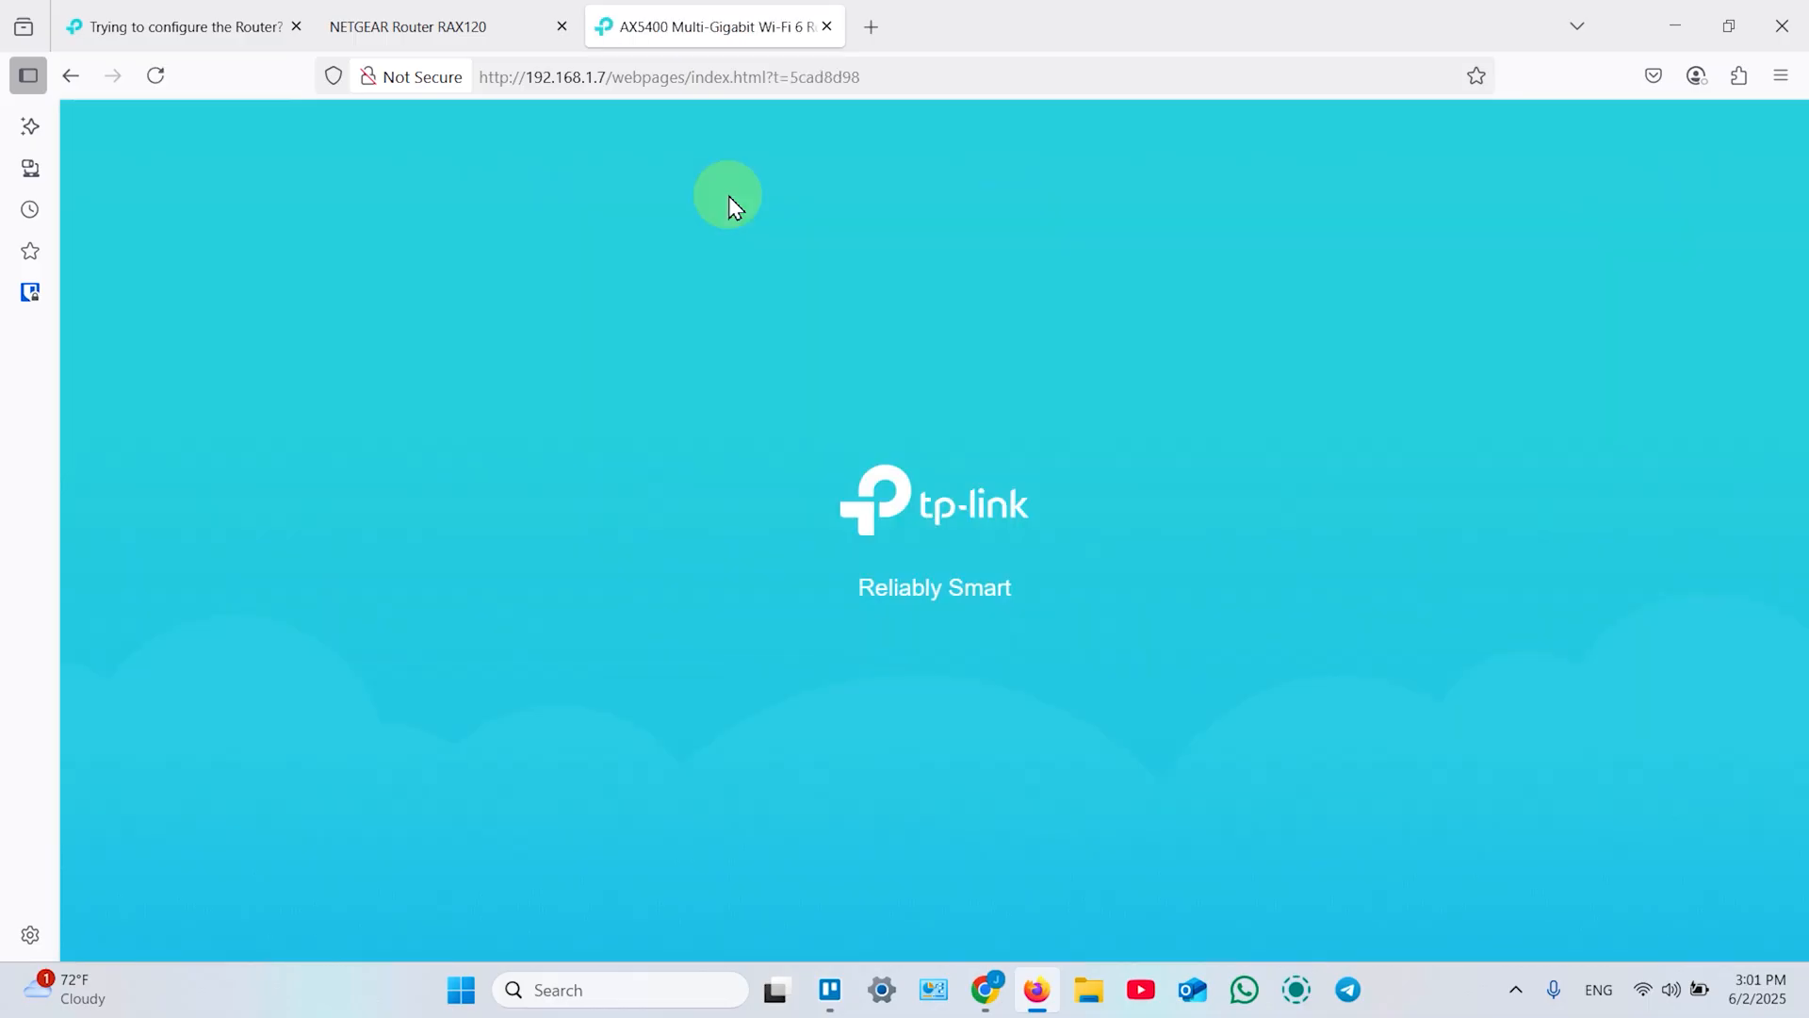
left_click(822, 406)
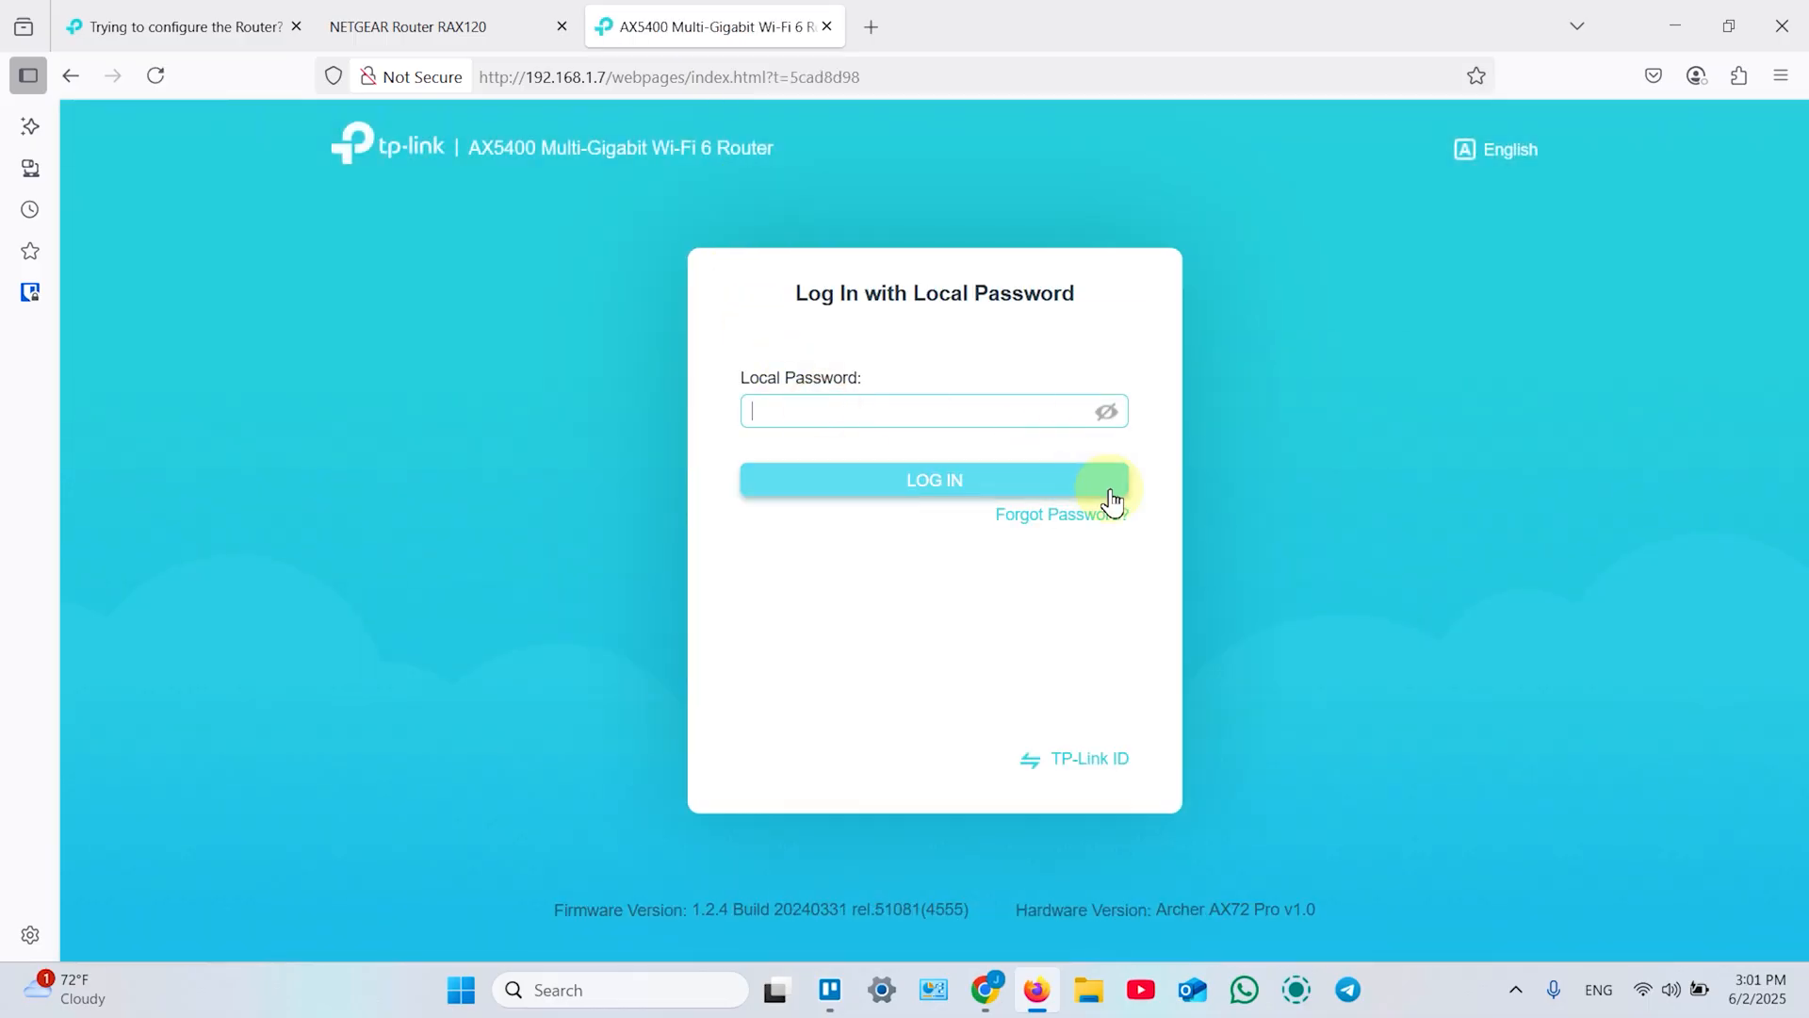
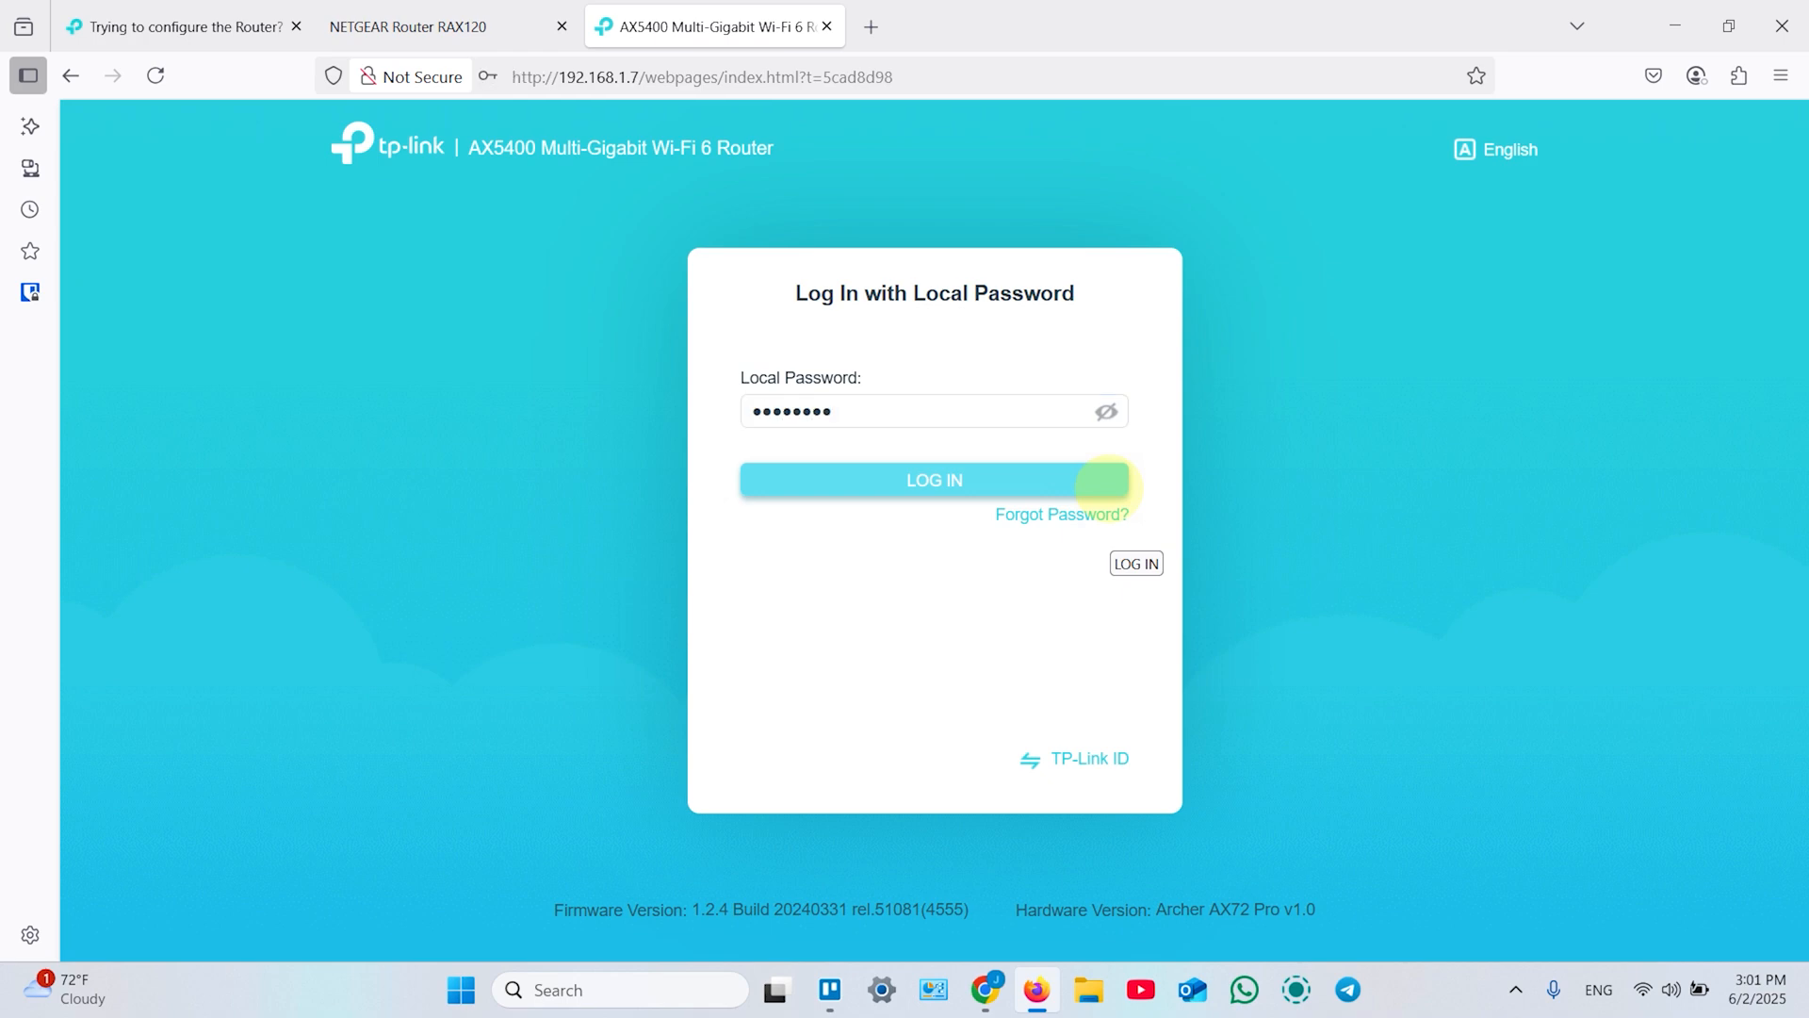
left_click(1103, 482)
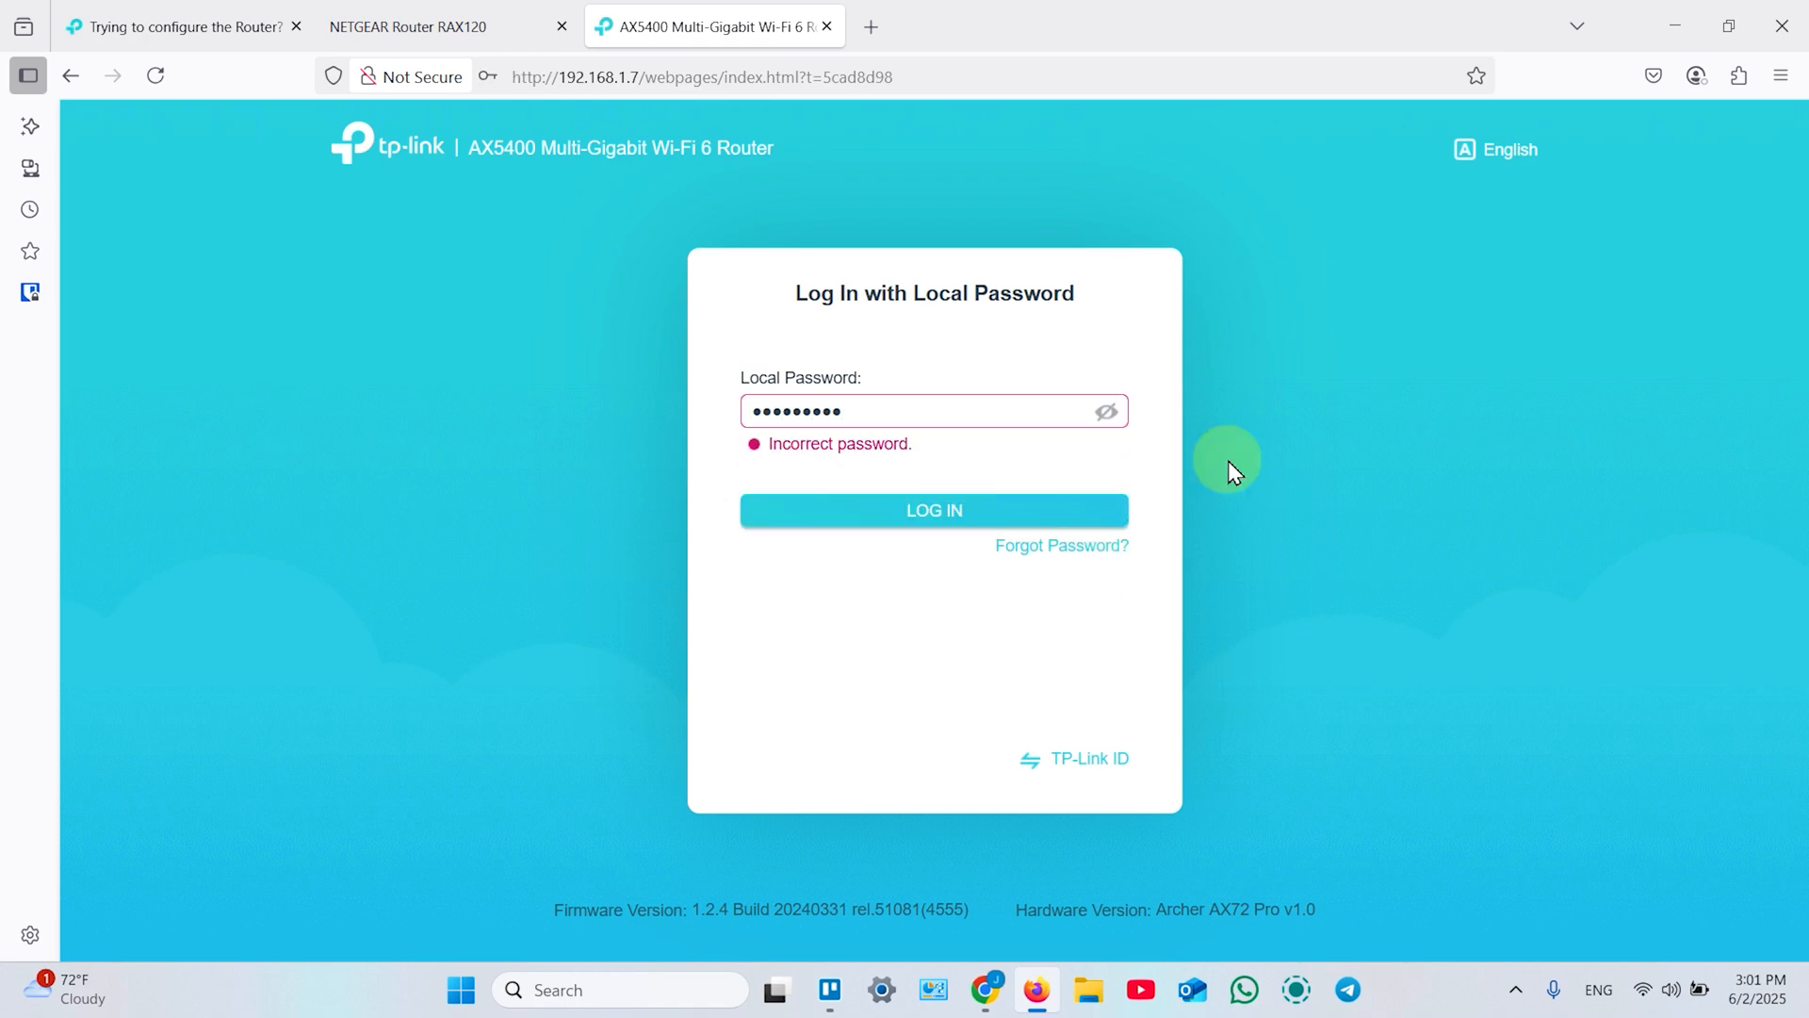
Step: Fix the mistyped letter in the local password, log in, and decline saving it
left_click(1107, 411)
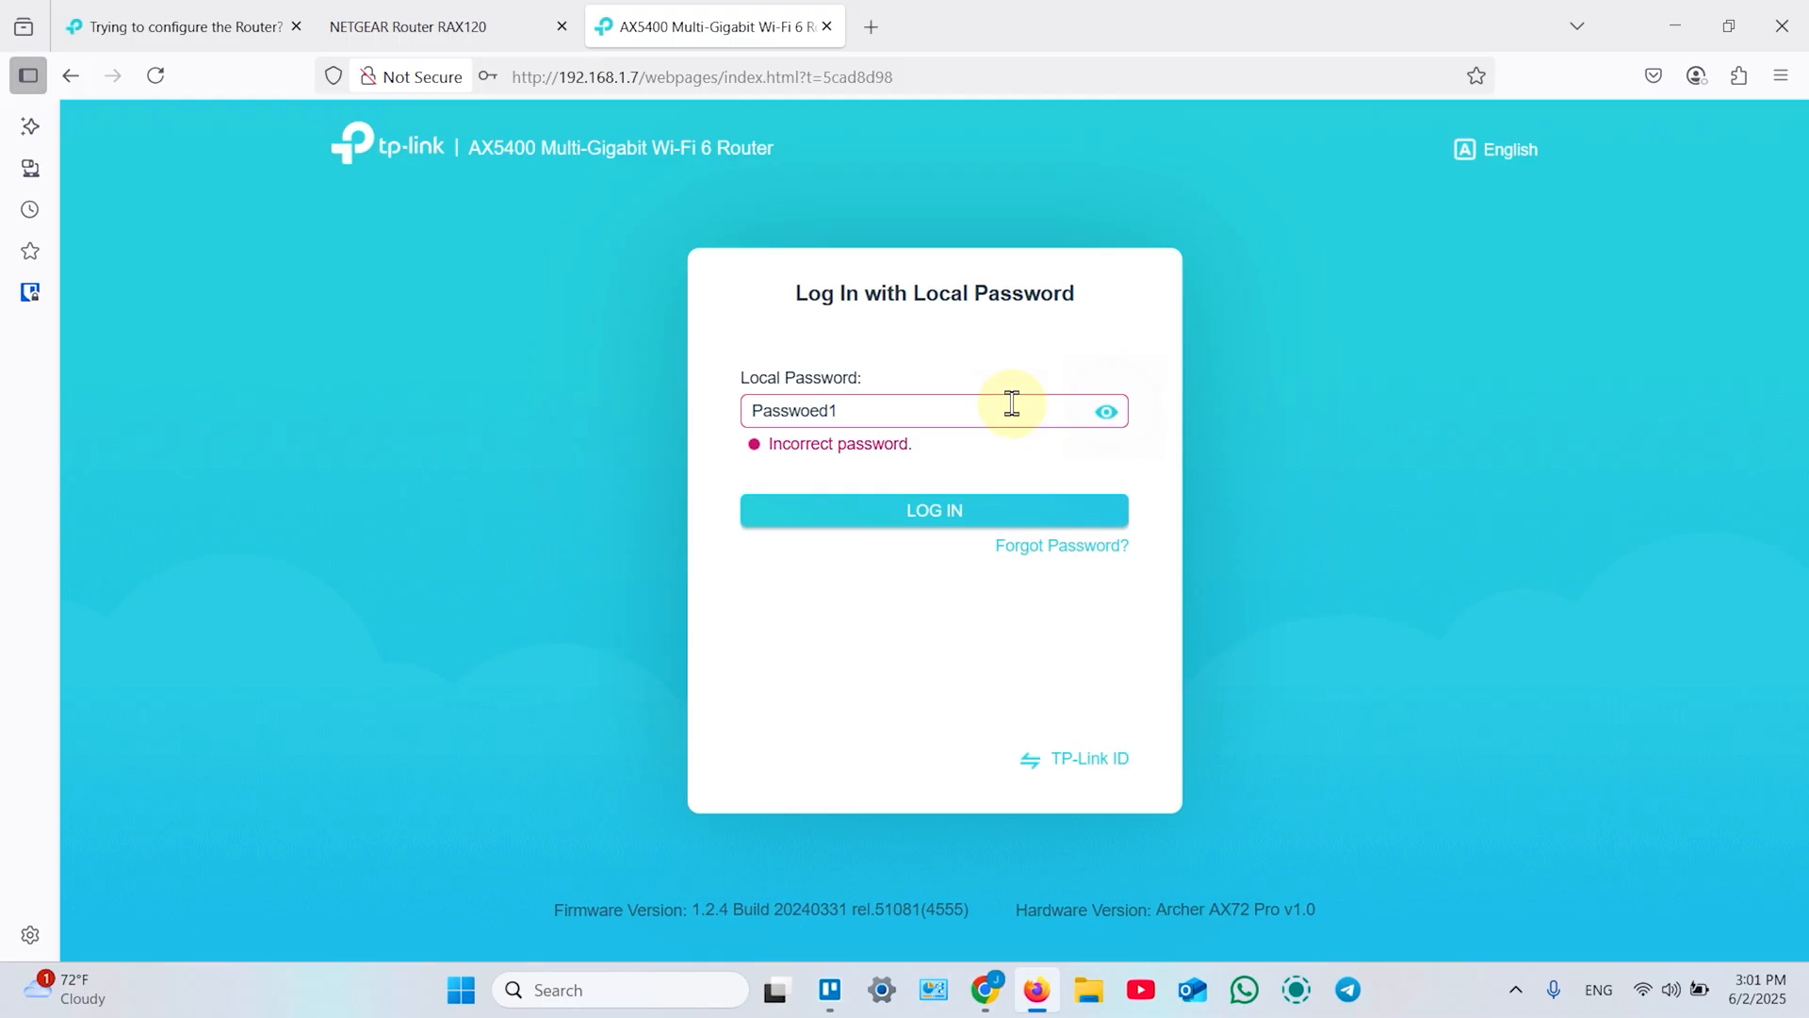
left_click(821, 410)
key("BackSpace")
type("r")
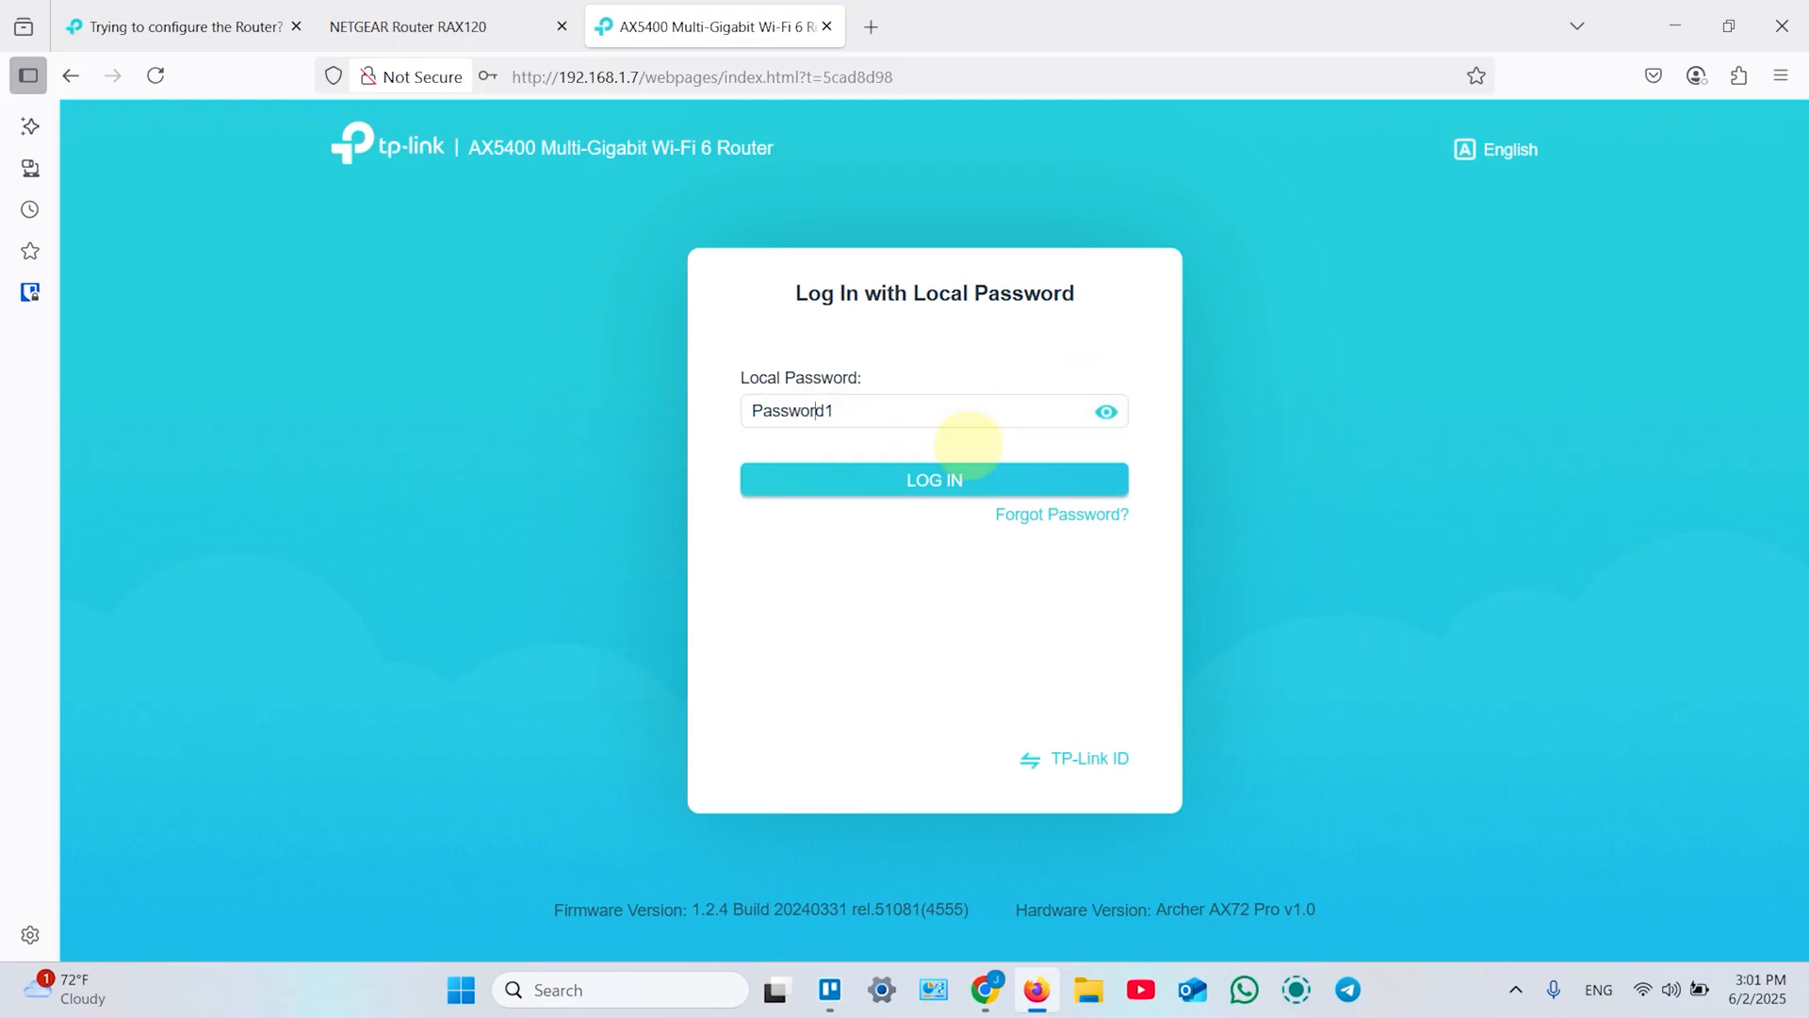
left_click(832, 481)
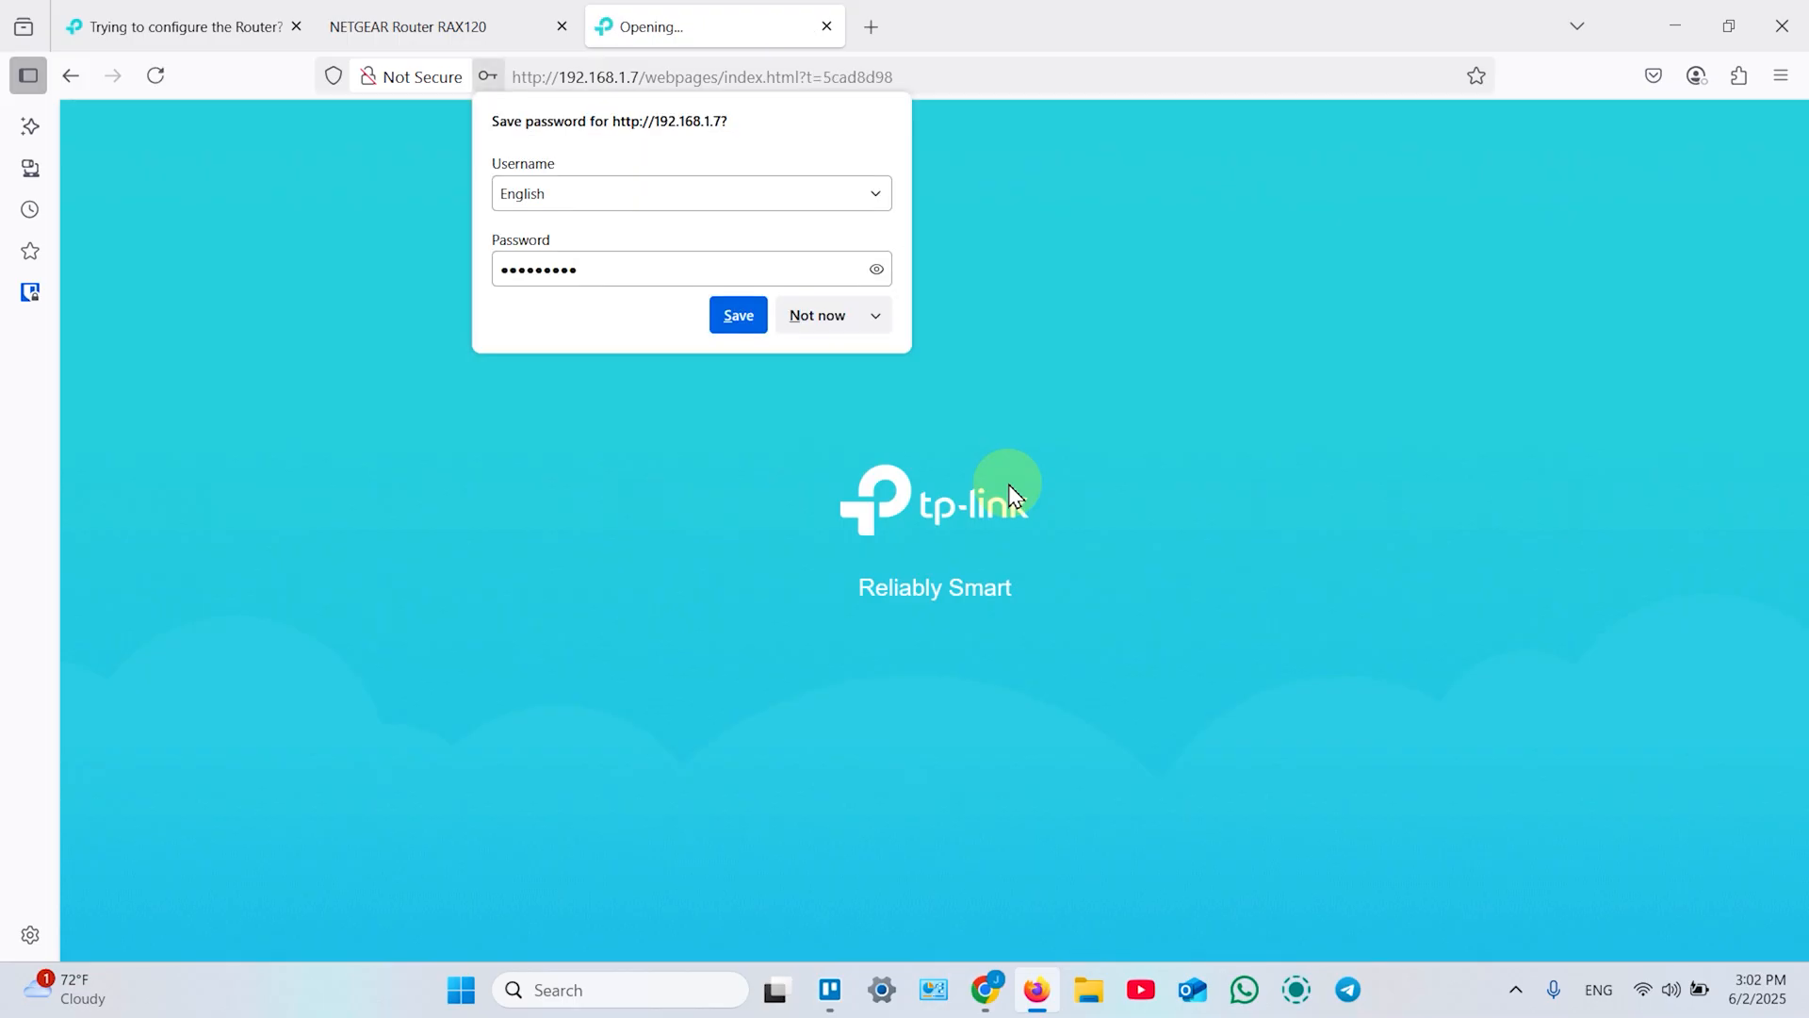
left_click(809, 316)
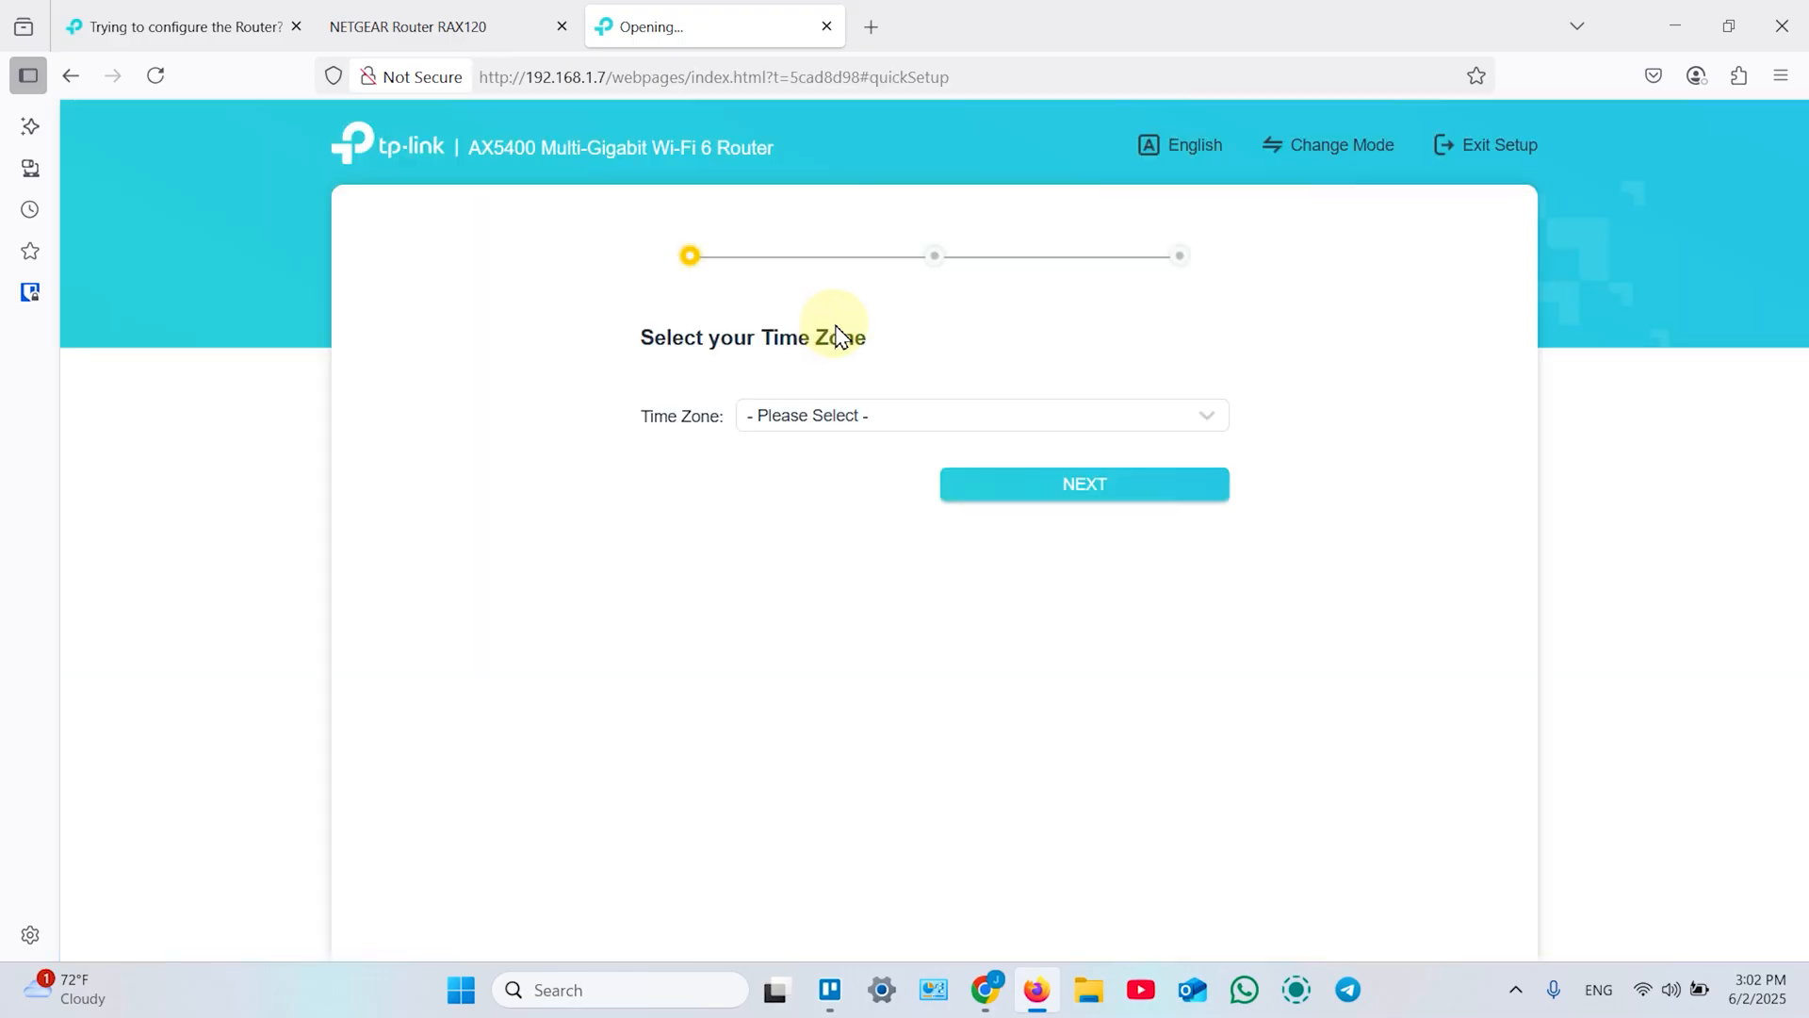
Step: Choose the (UTC-10:00) Aleutian Islands time zone and continue
left_click(862, 422)
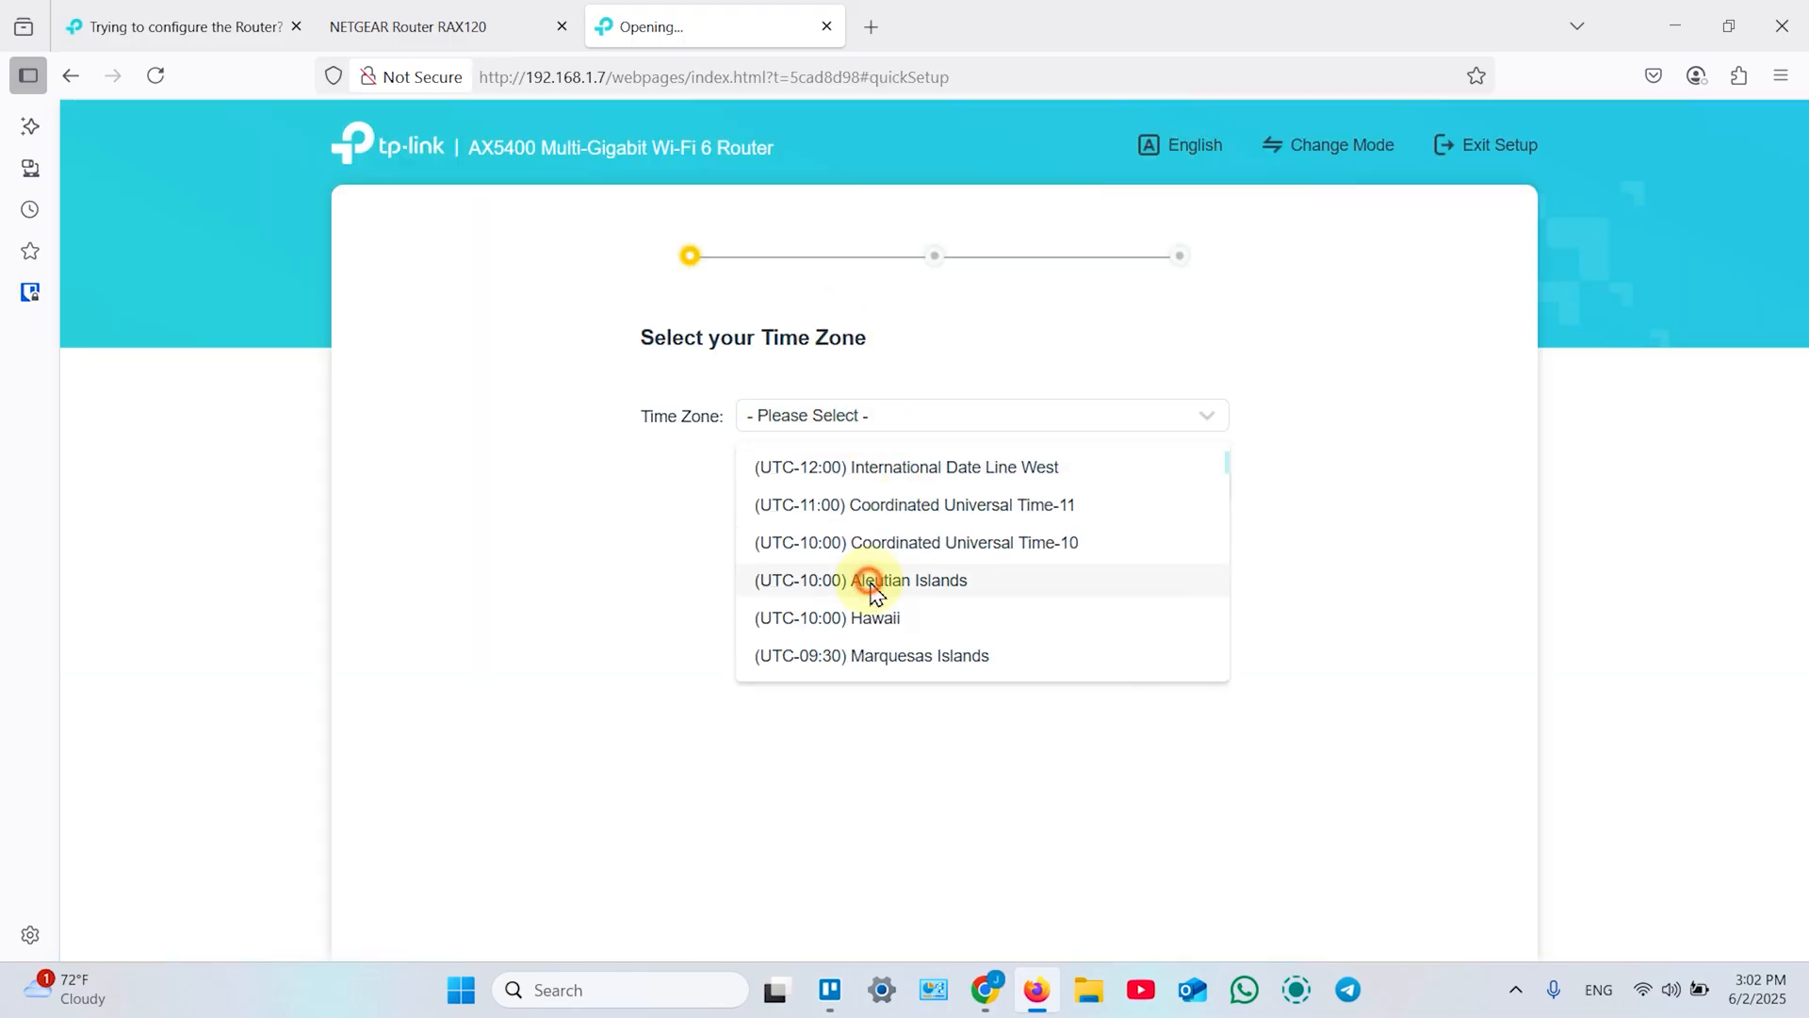
left_click(872, 583)
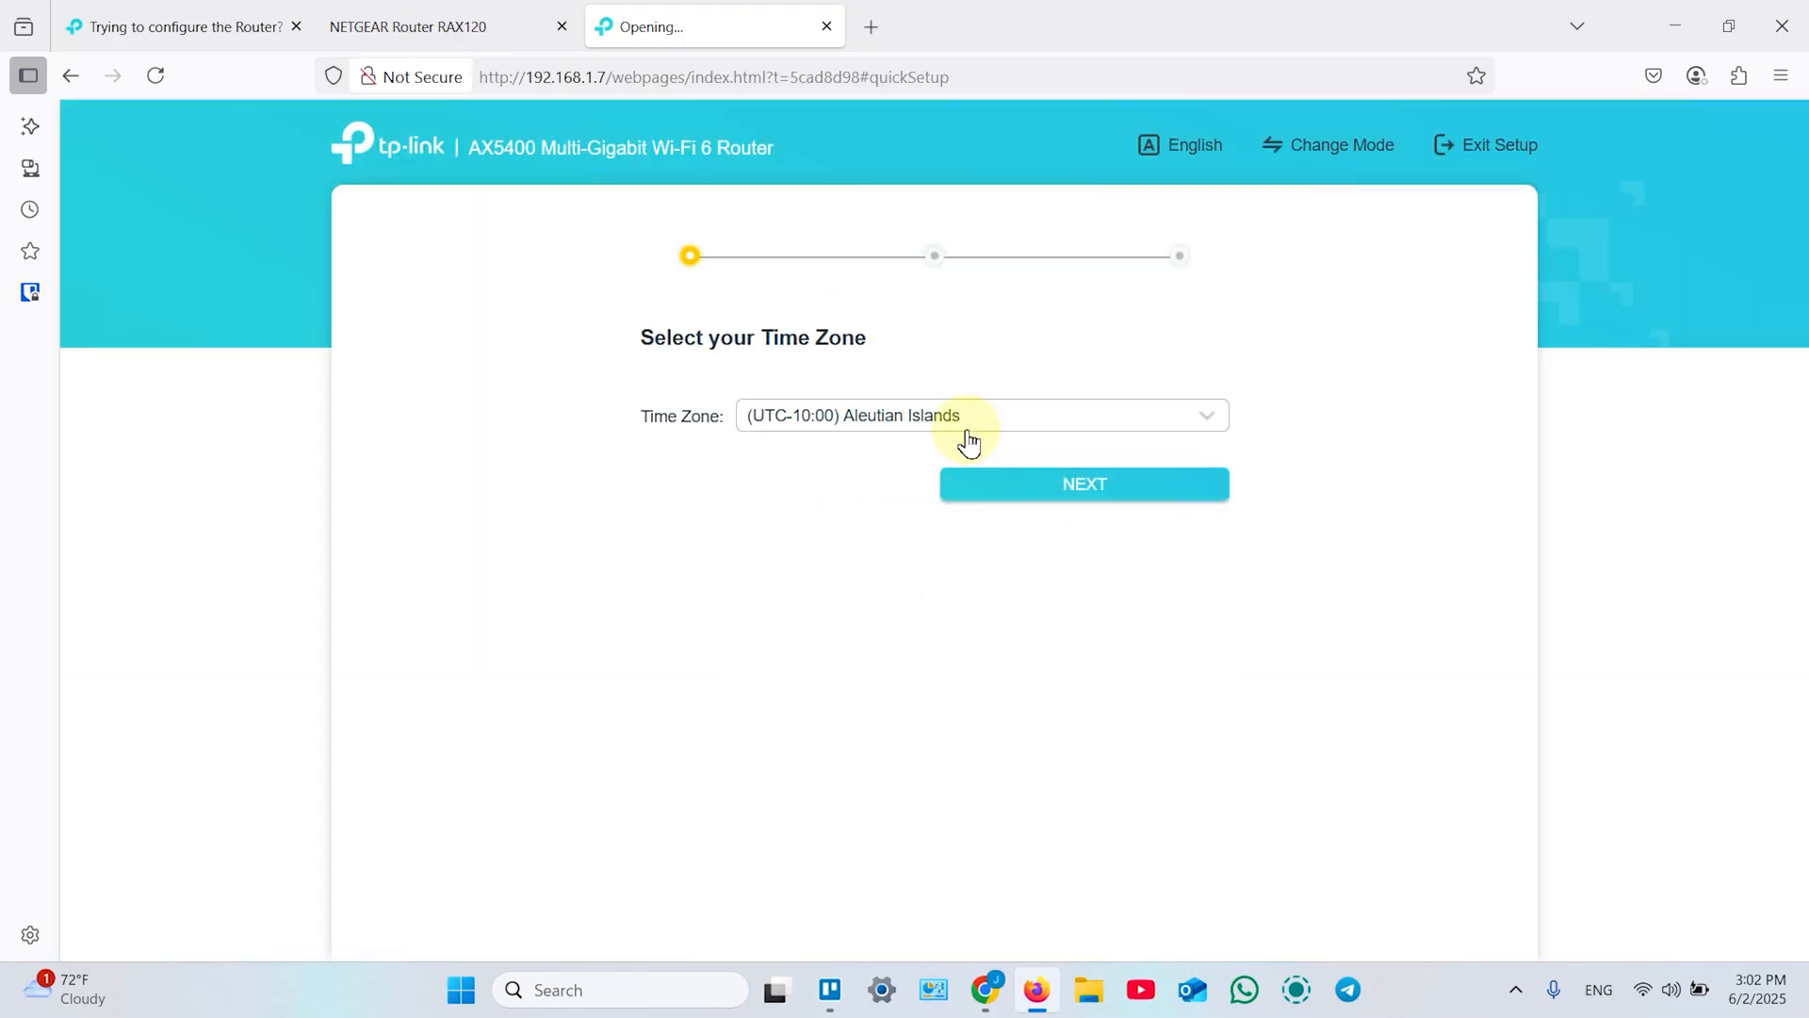
left_click(1094, 490)
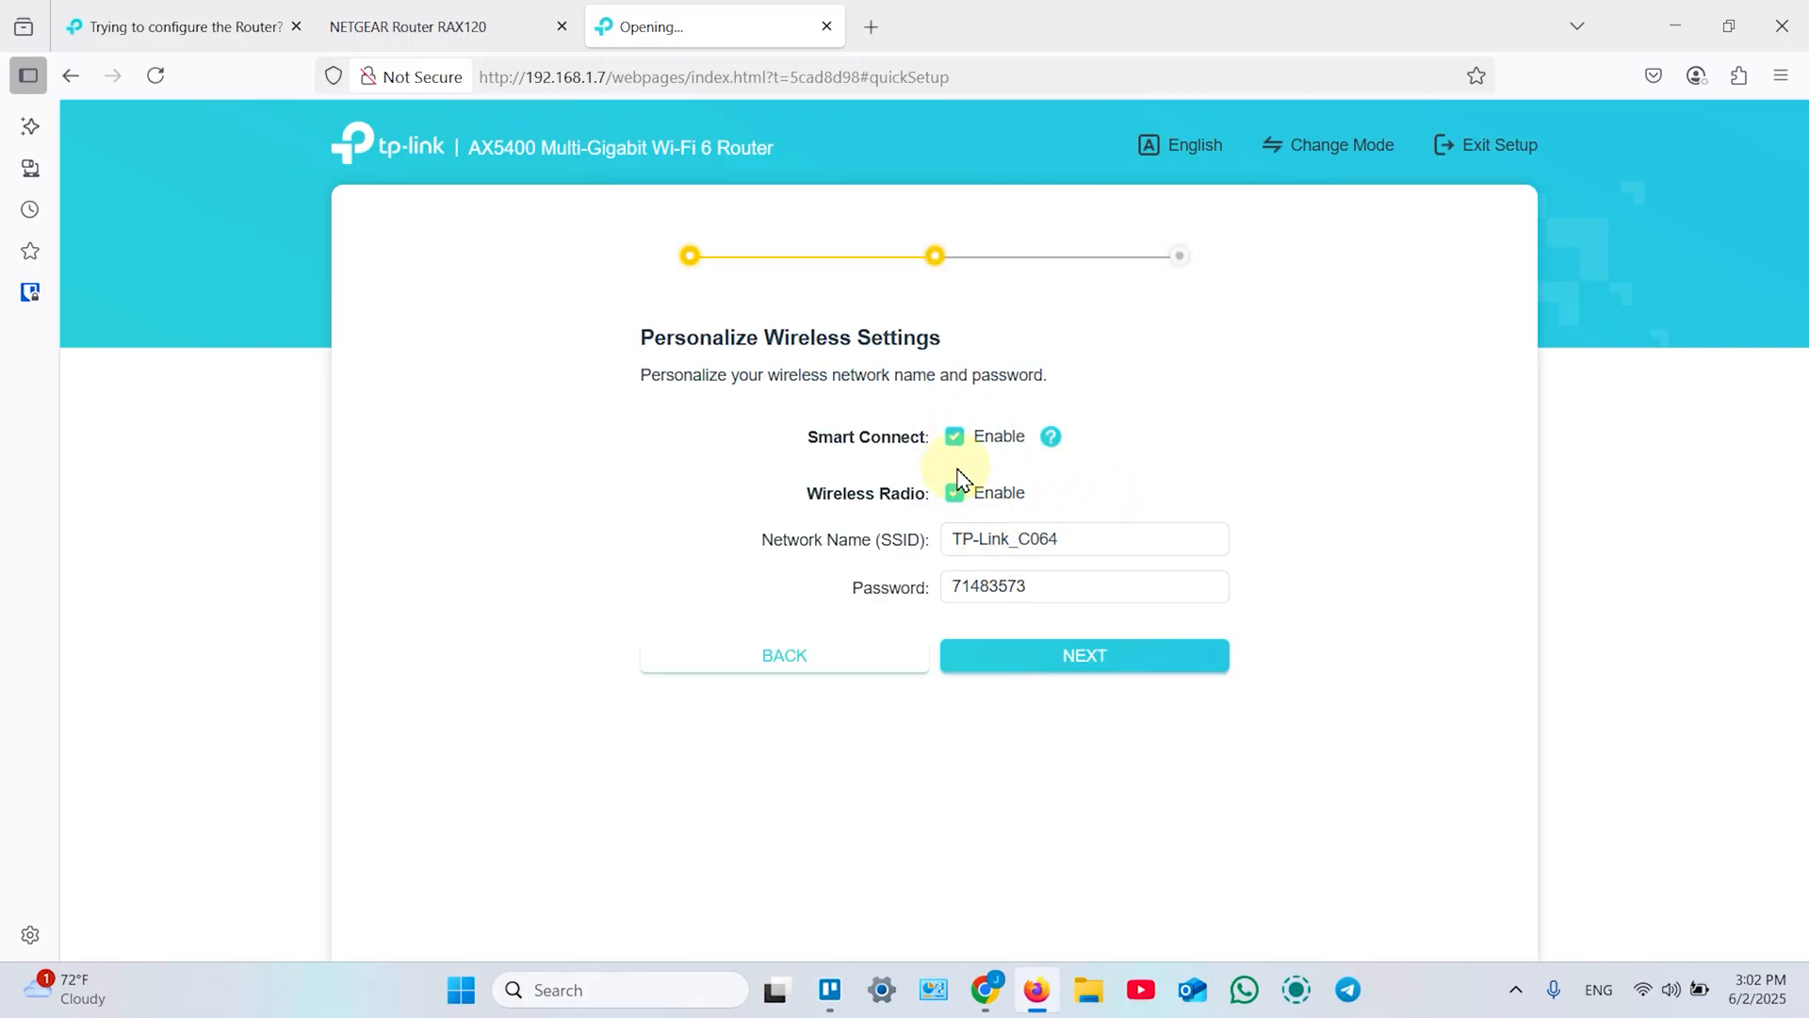
Step: Keep Smart Connect on and rename the wireless network SSID to 'Main Router'
left_click(984, 437)
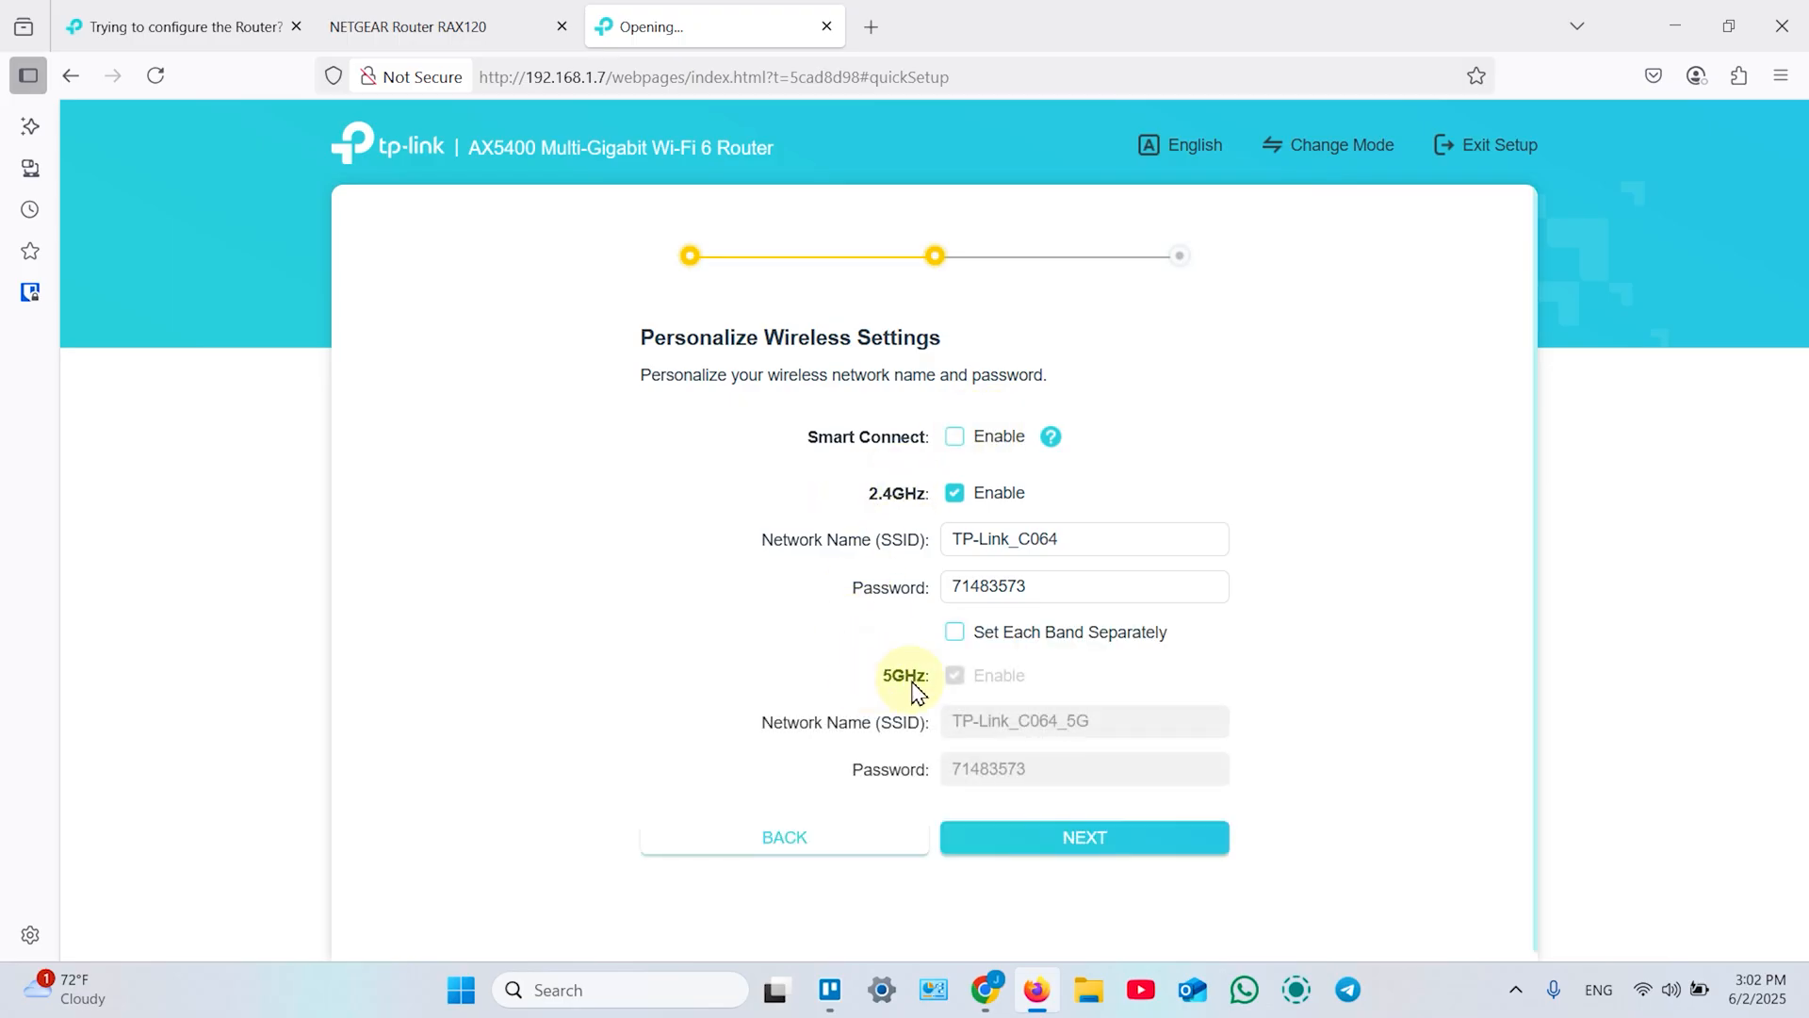
left_click(956, 437)
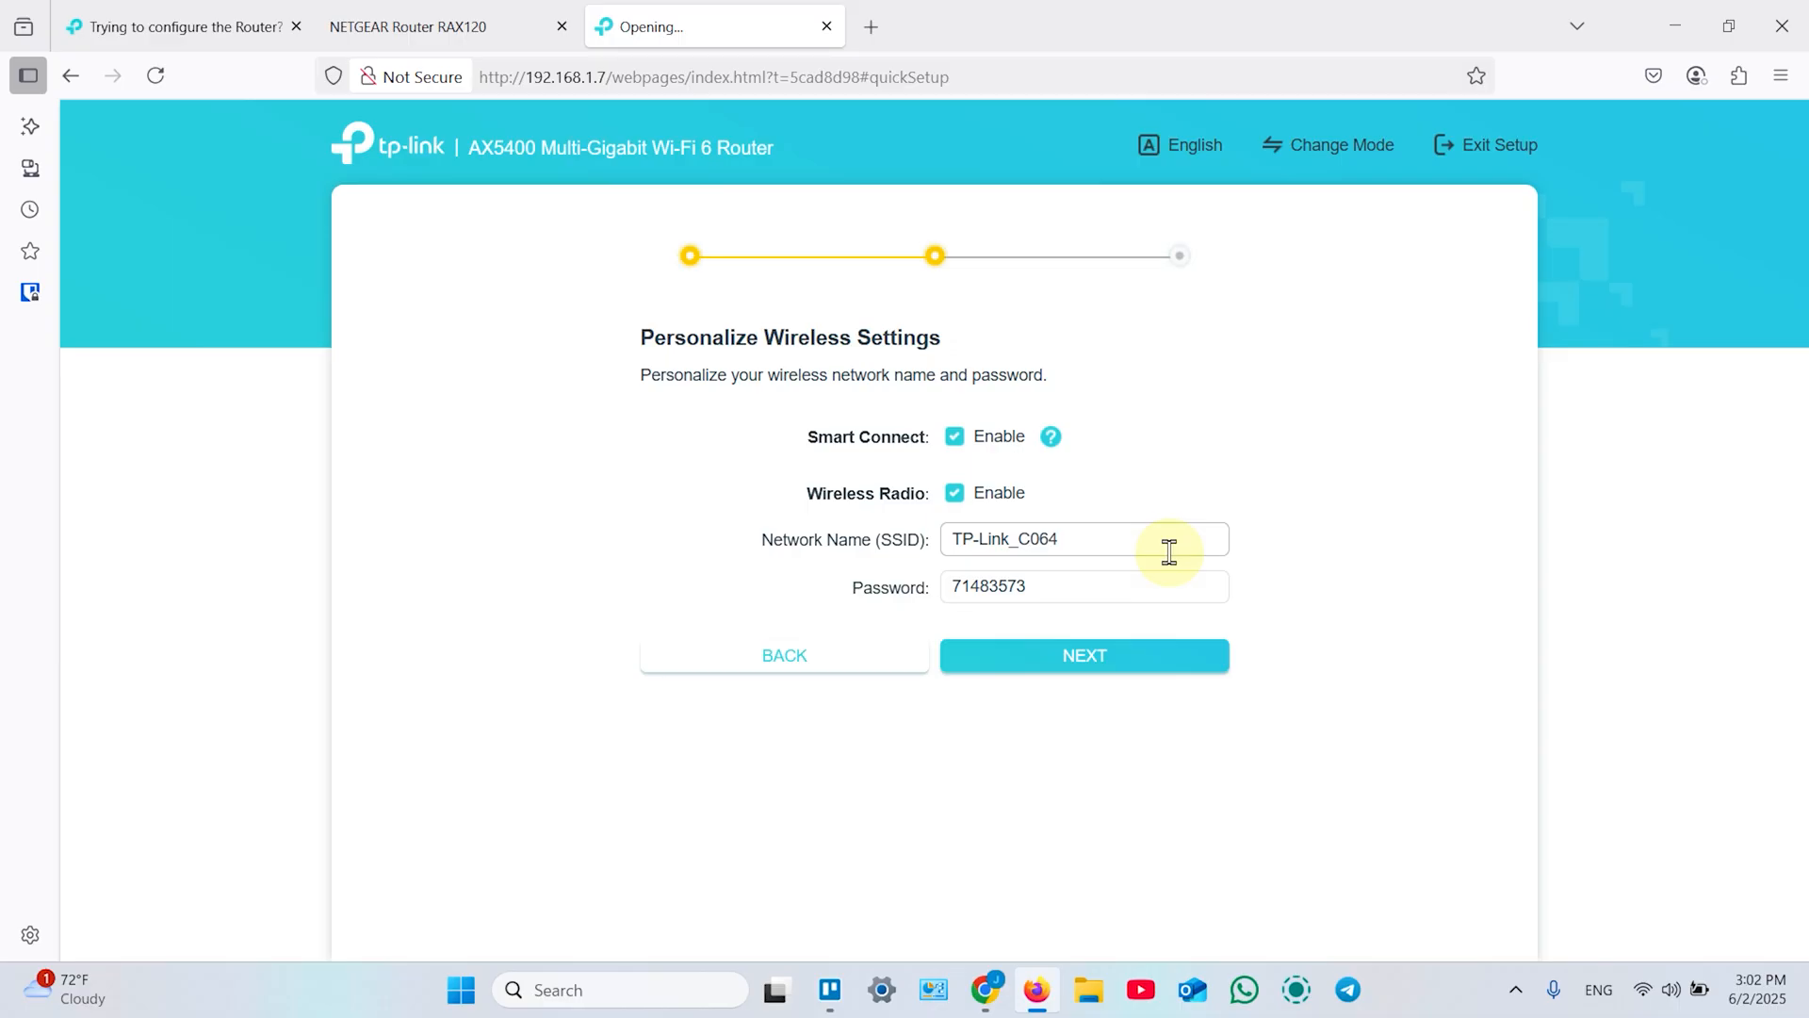
left_click_drag(1165, 552, 760, 550)
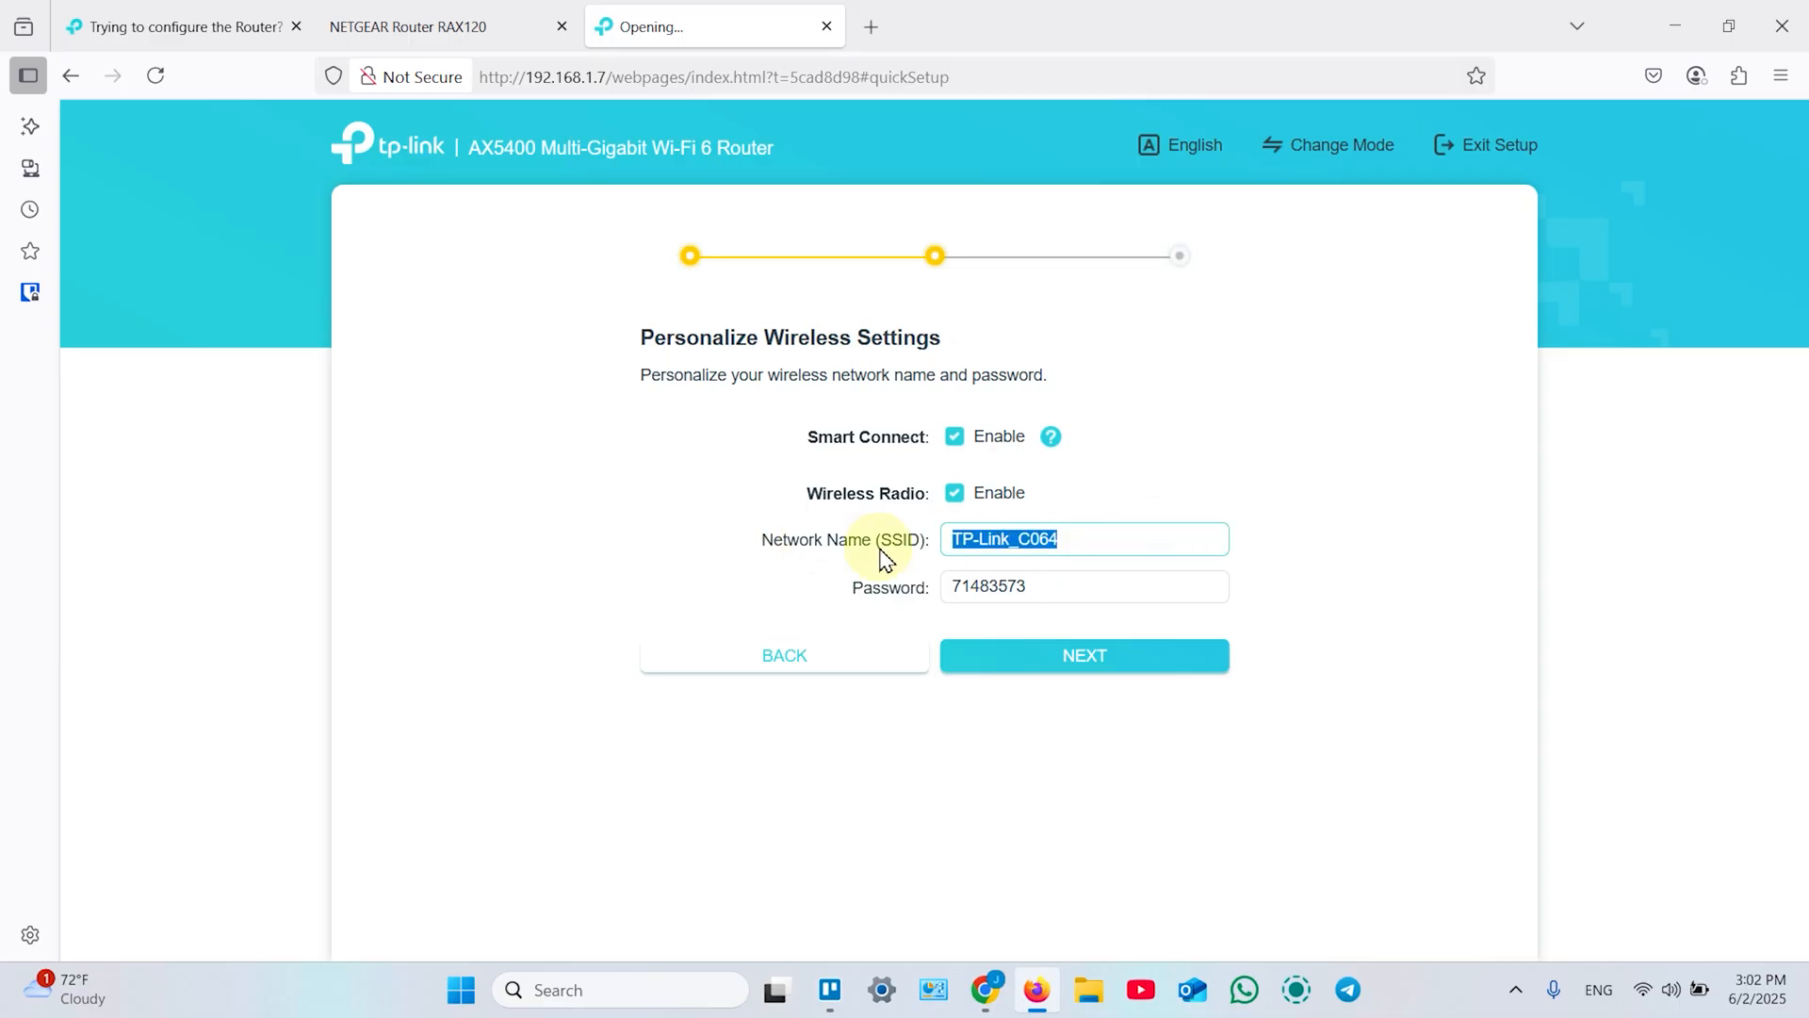
left_click(1647, 992)
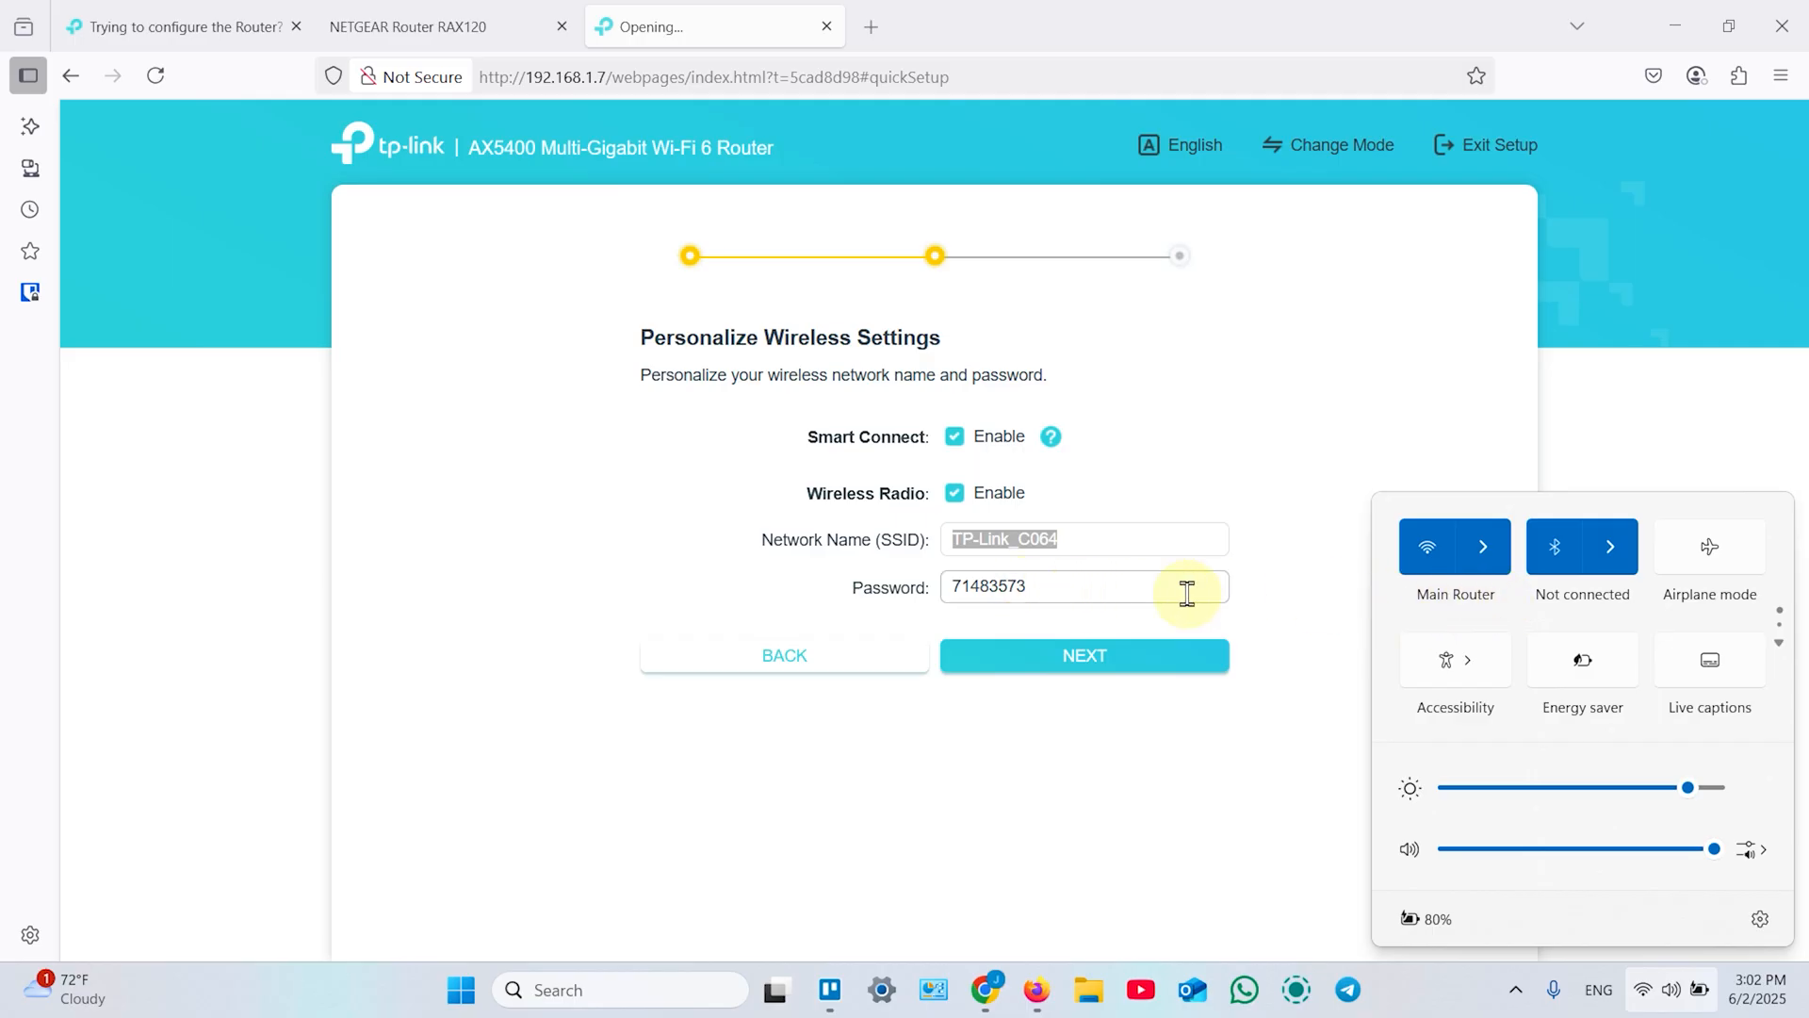
left_click(1108, 552)
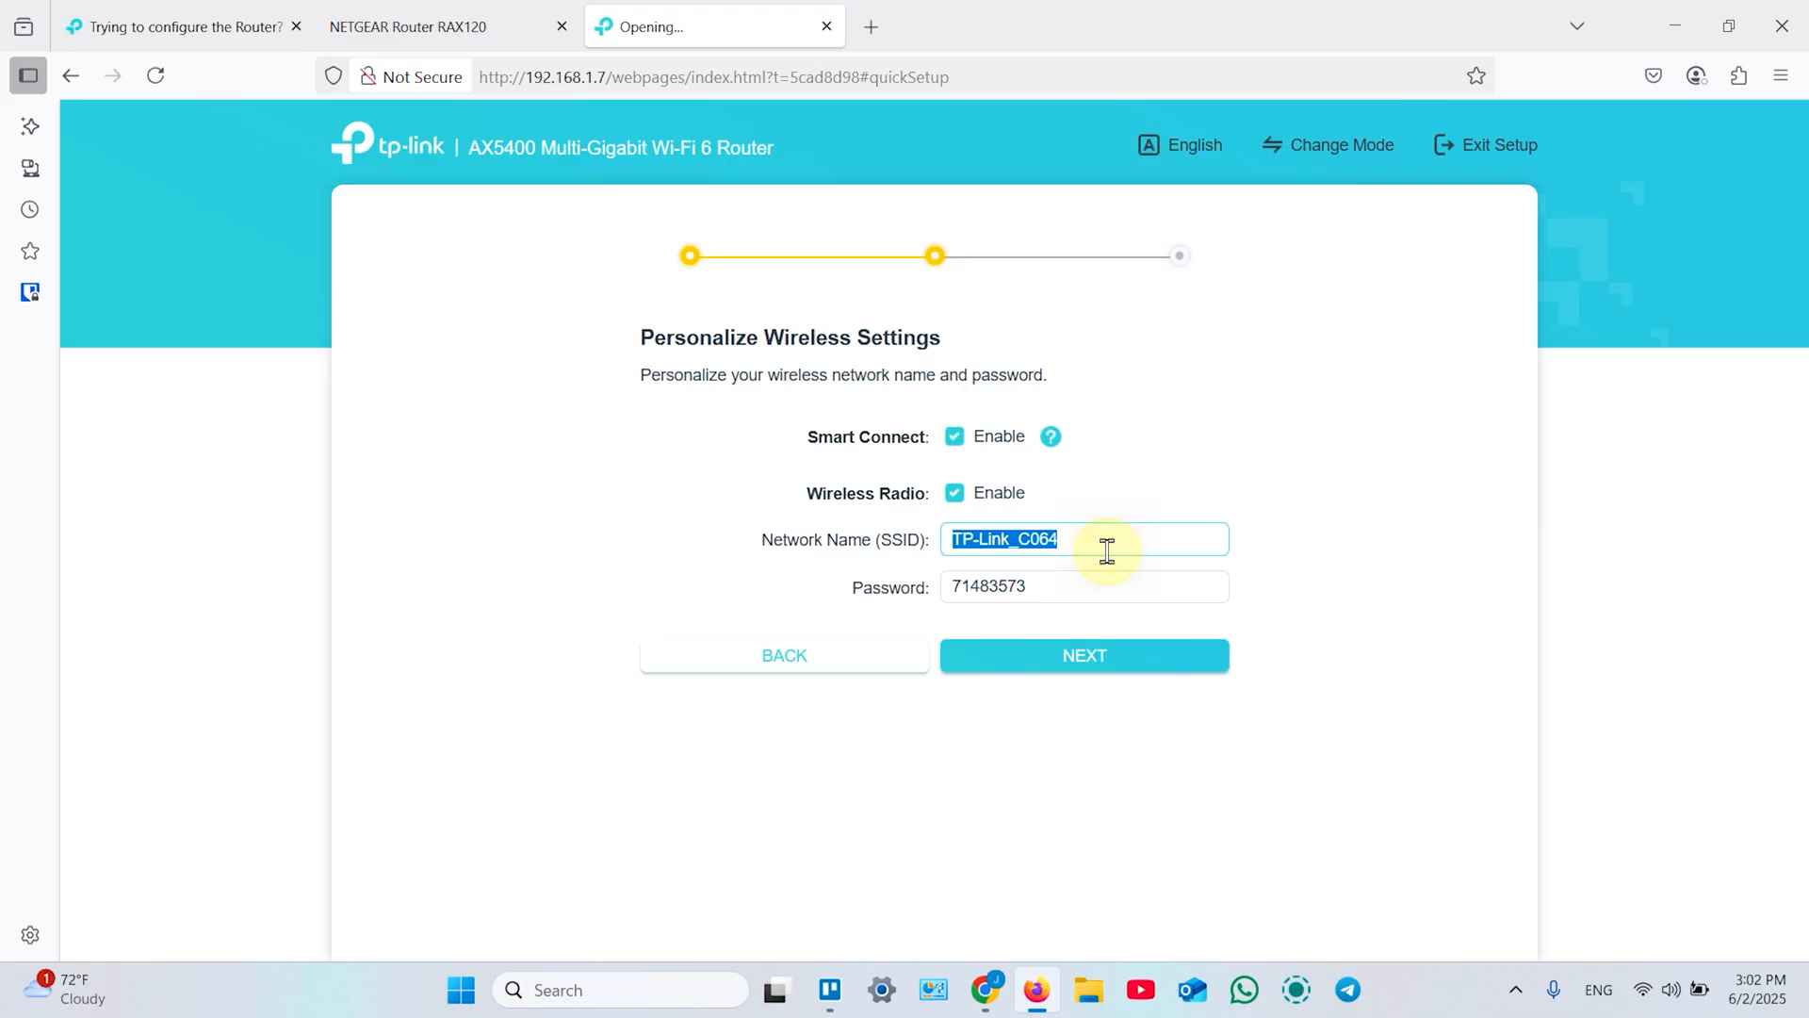
type("Main Router")
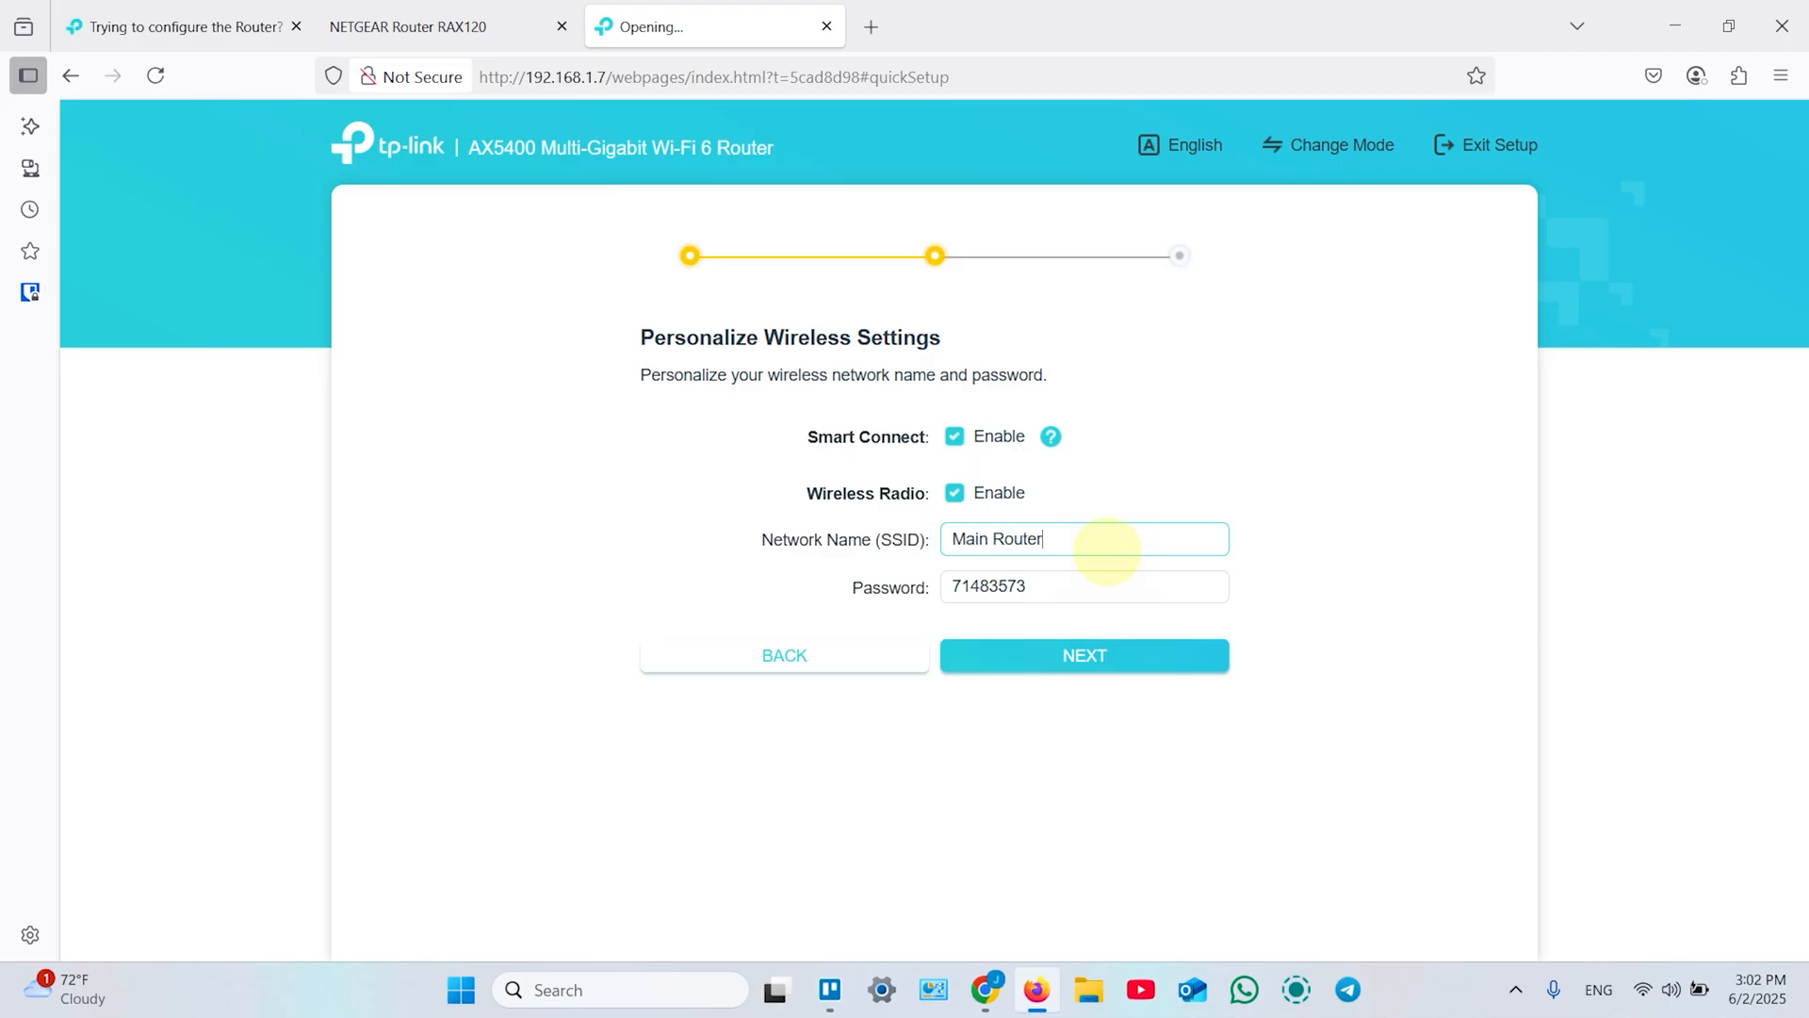
Step: Replace the Wi-Fi password with a new one, review both fields, and continue to Summary
left_click(1030, 595)
double_click(1037, 593)
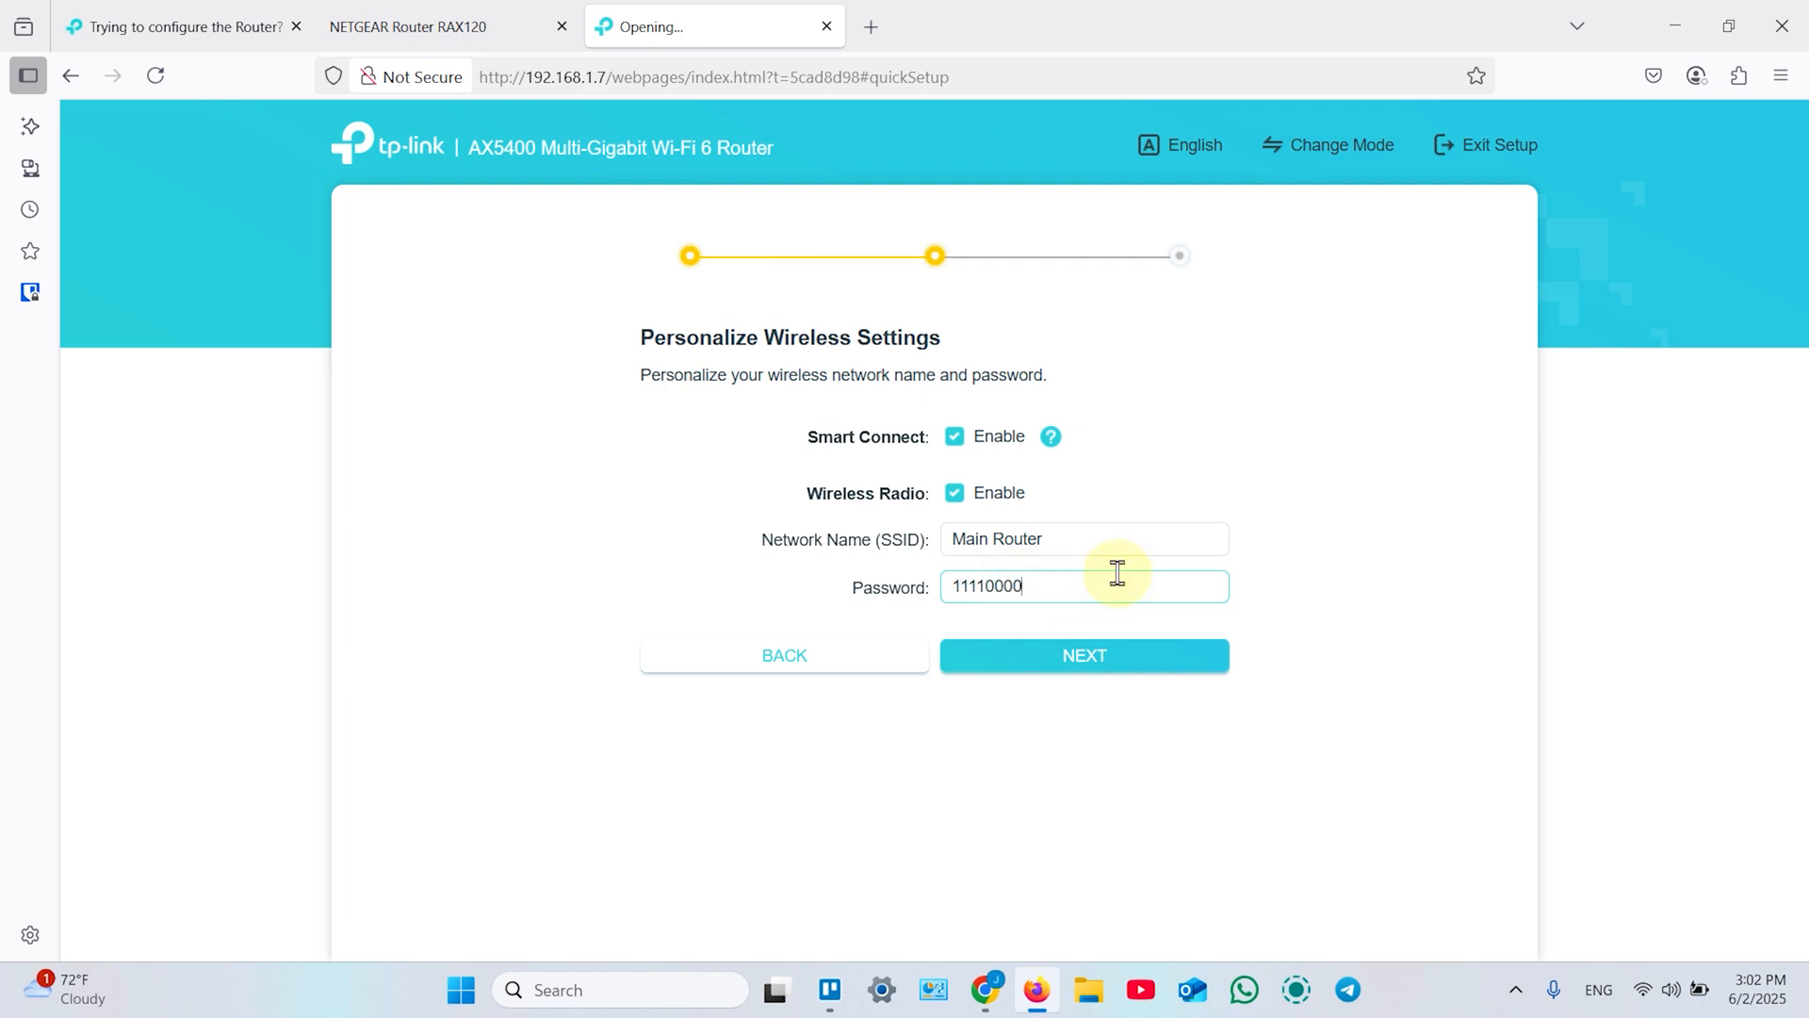
left_click(1179, 541)
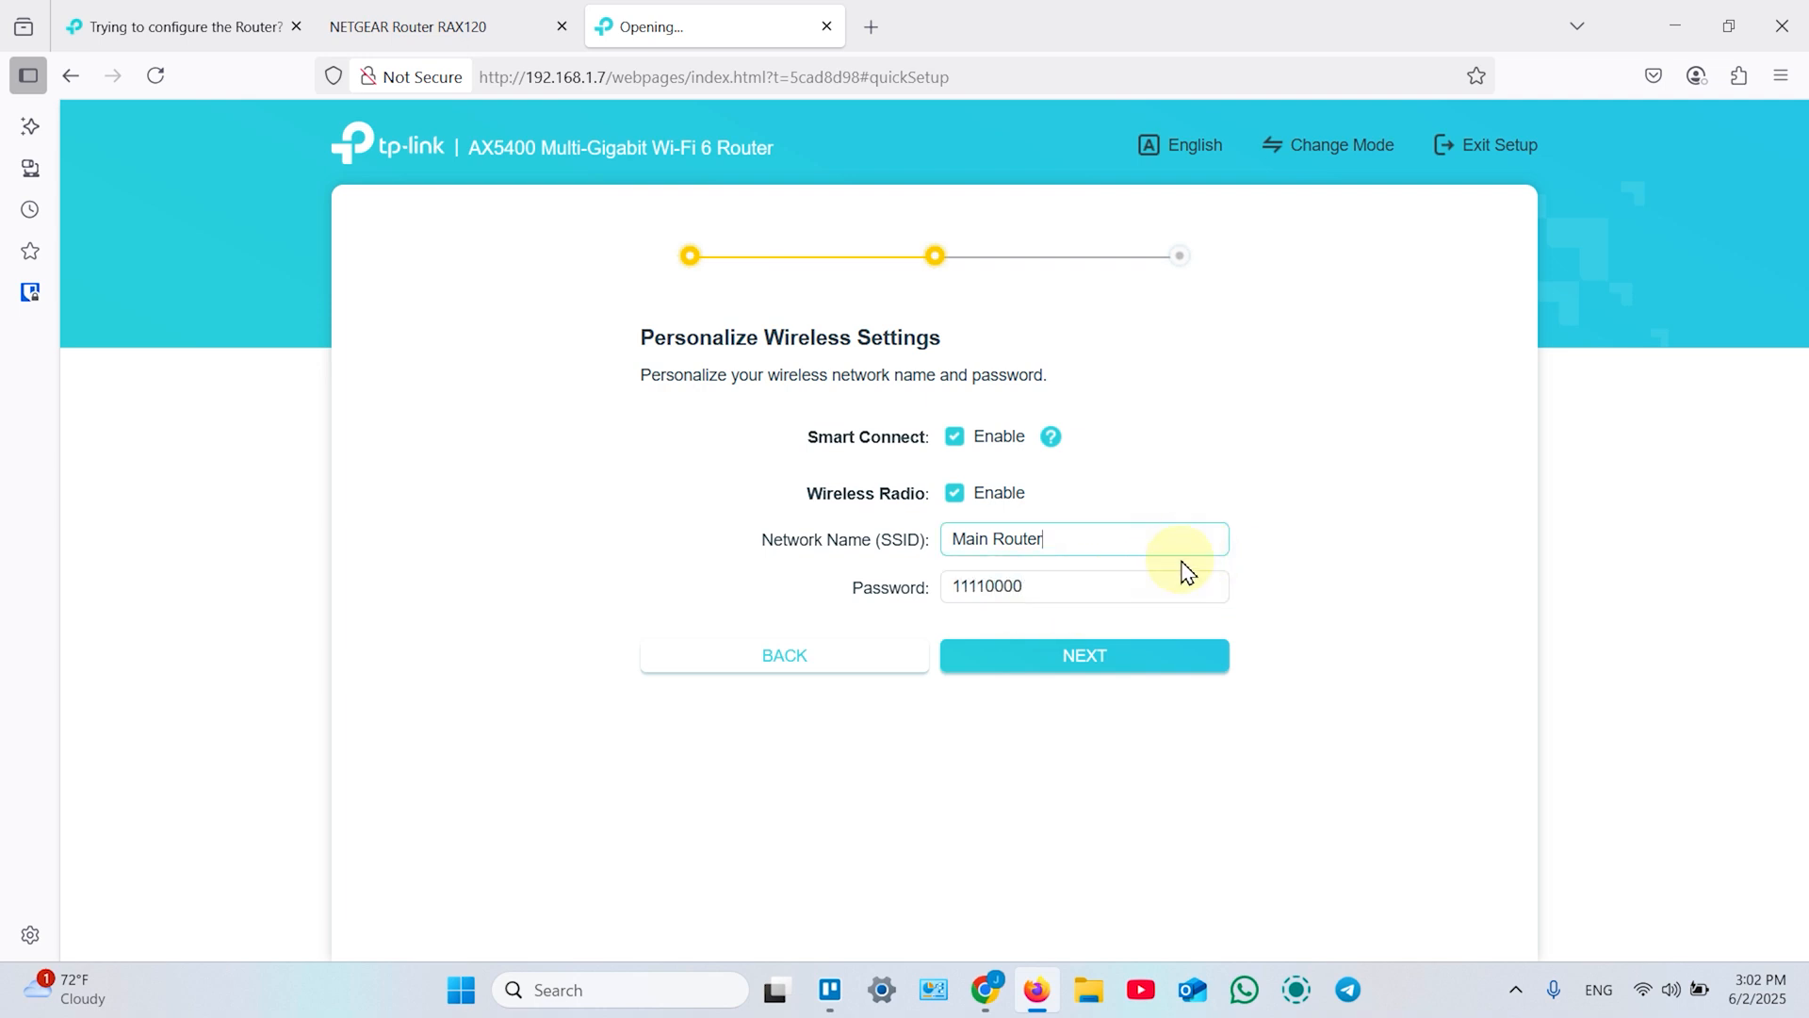
left_click_drag(956, 540, 1118, 533)
left_click(1118, 533)
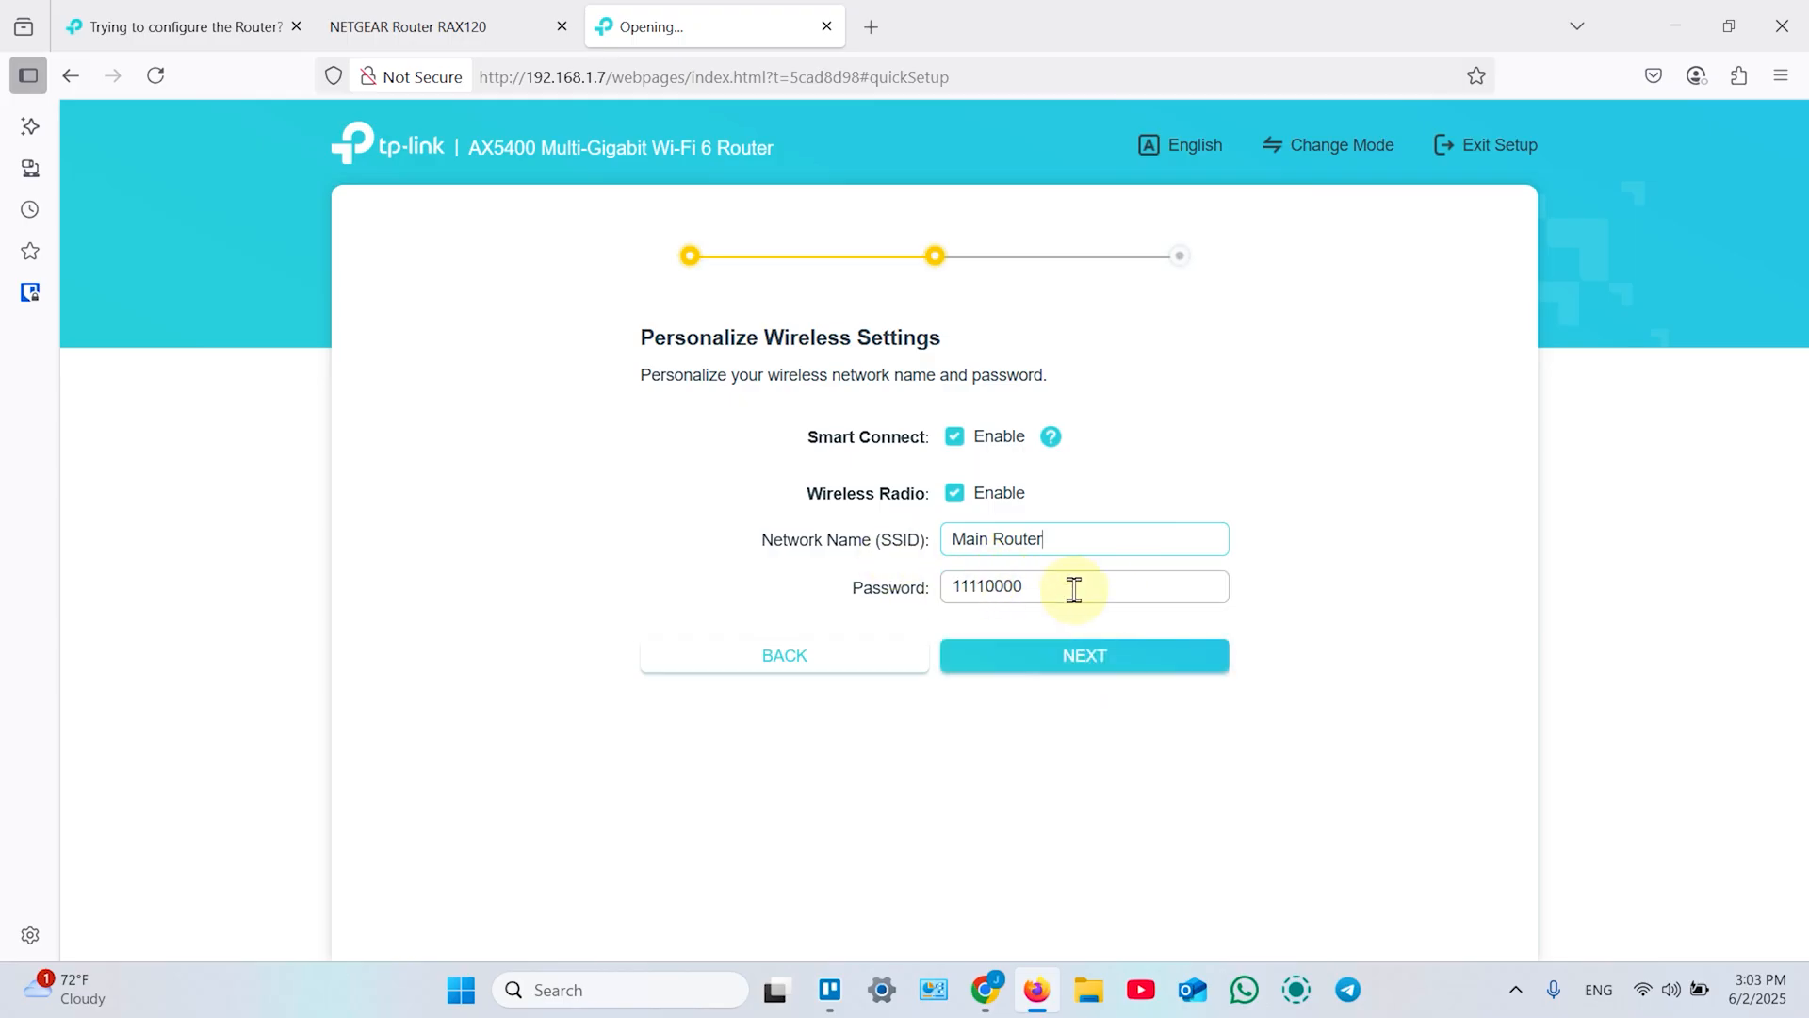
left_click_drag(1069, 584, 929, 586)
left_click(1090, 659)
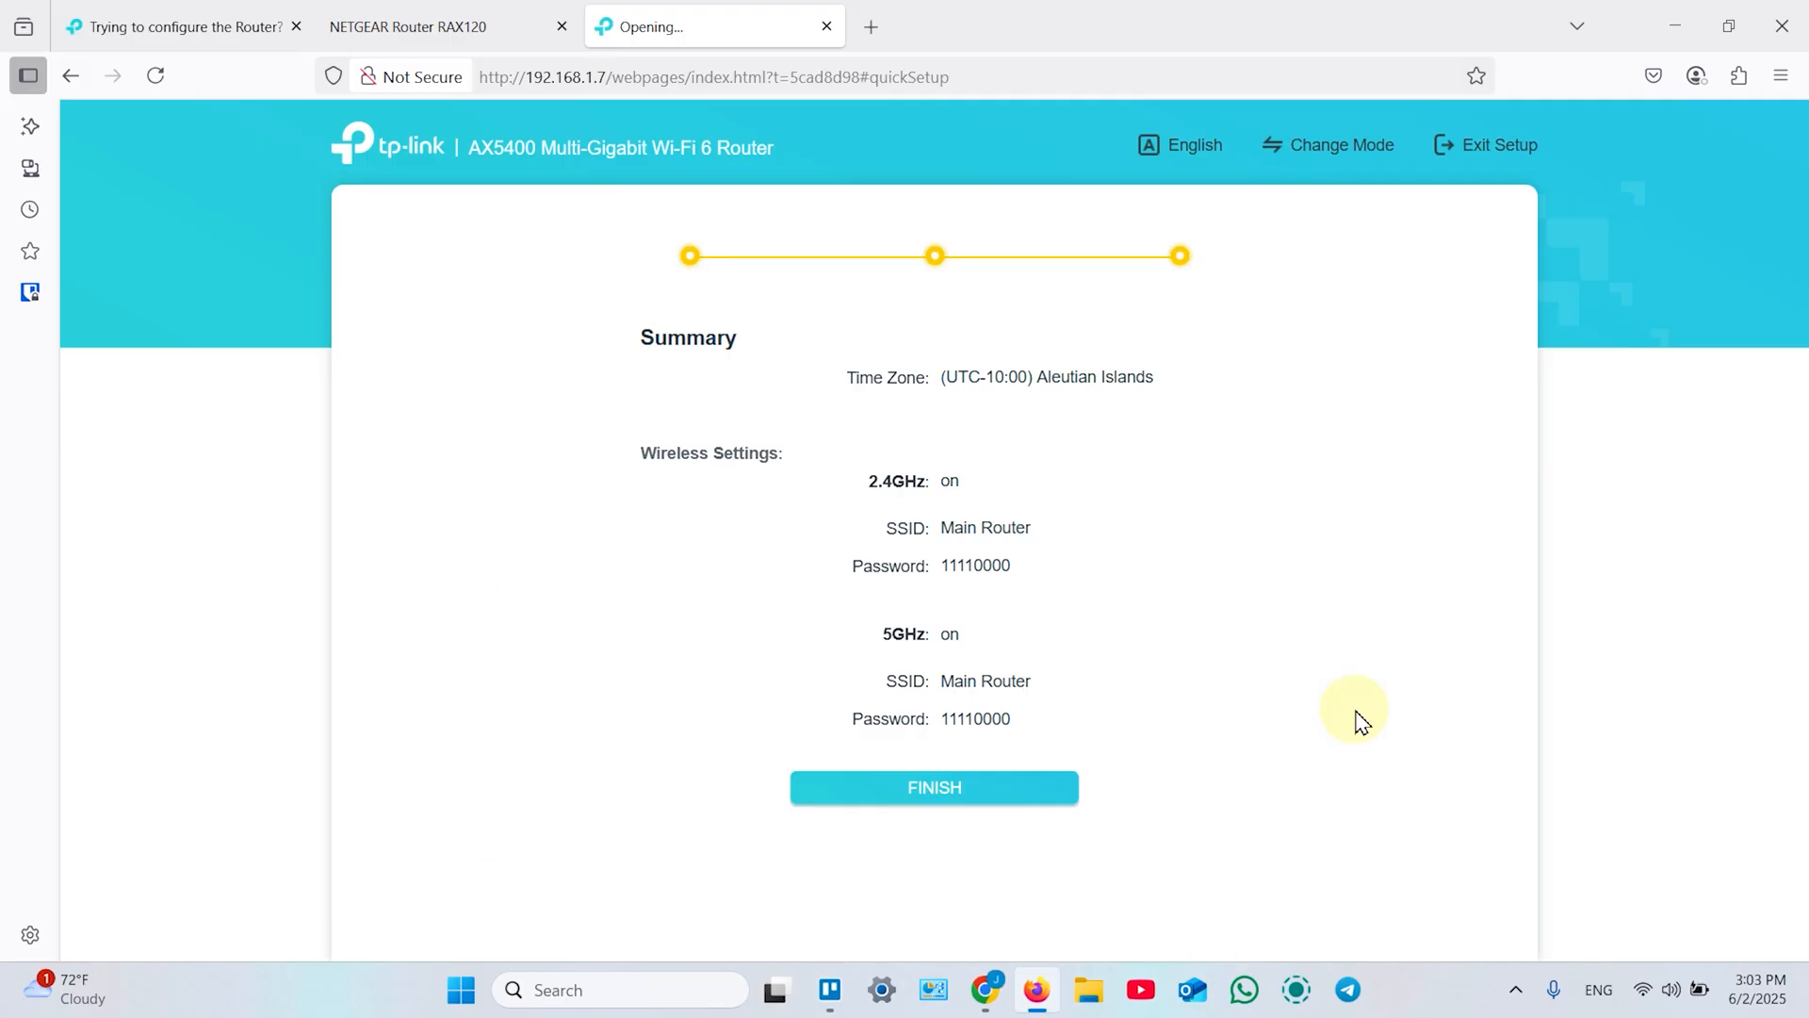
Step: Finish the quick setup from the Summary page
left_click(947, 800)
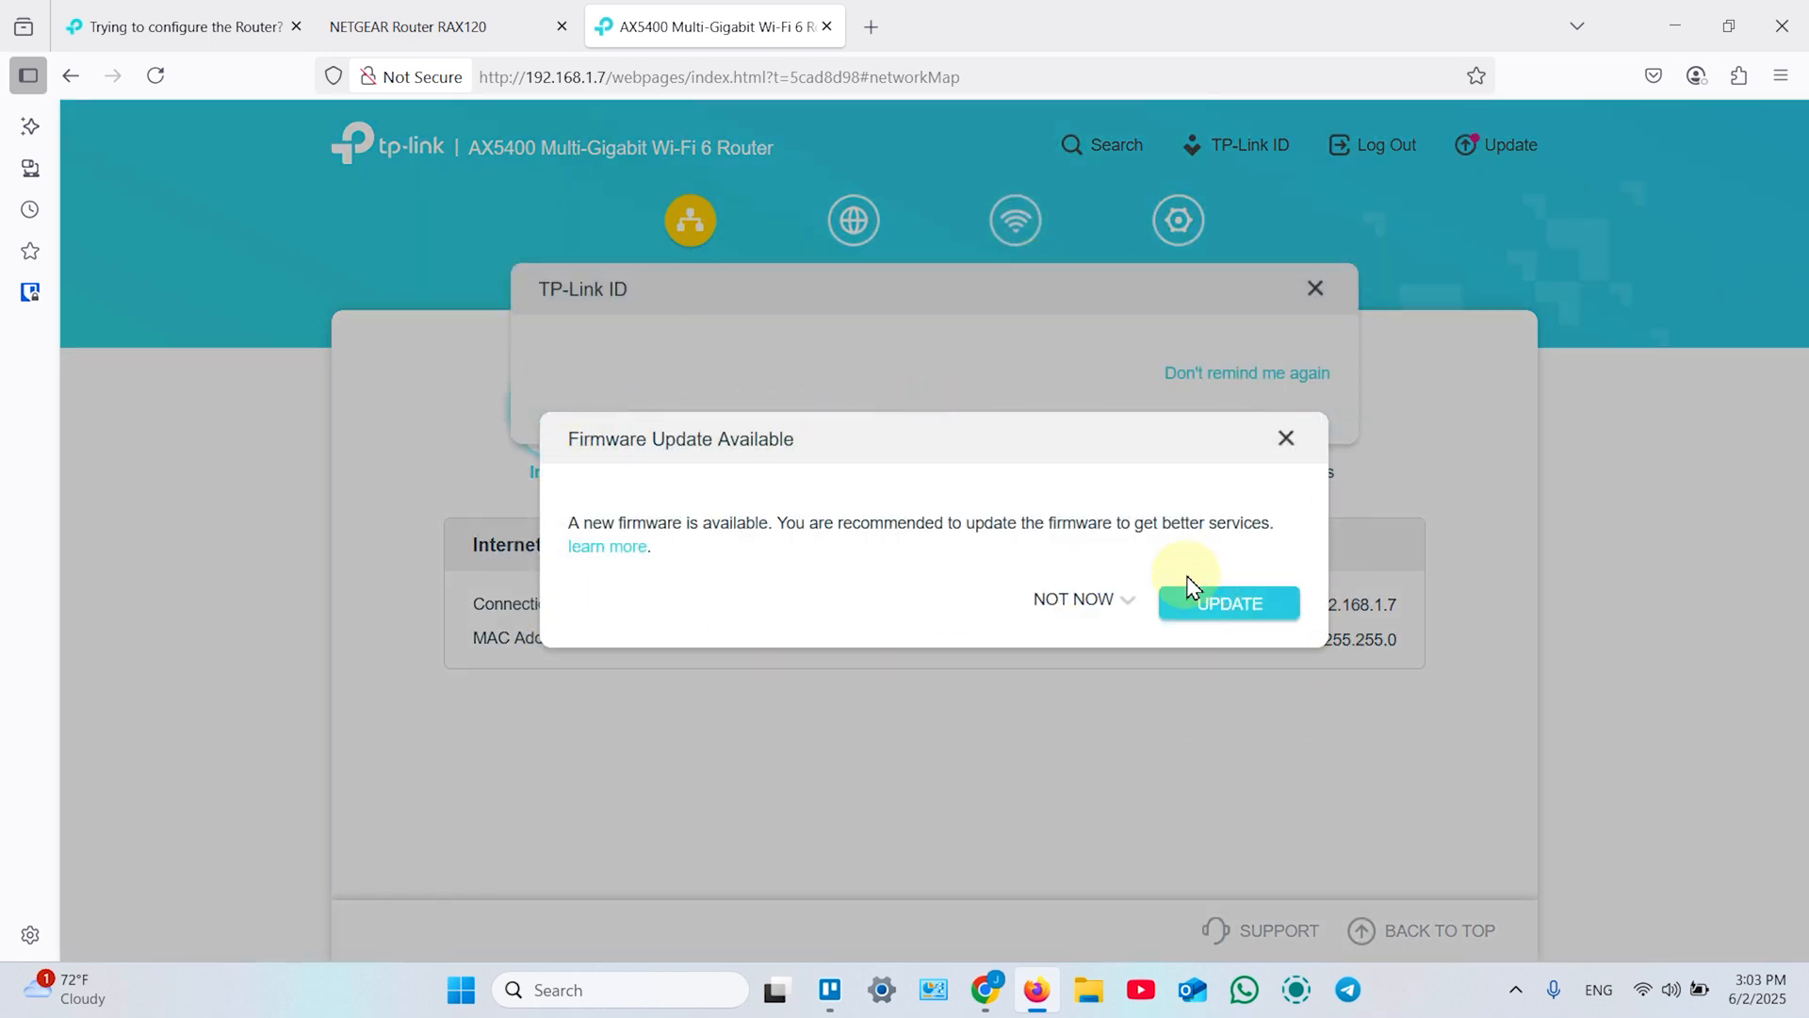
Step: Close the Firmware Update Available and TP-Link ID dialogs
left_click(1288, 441)
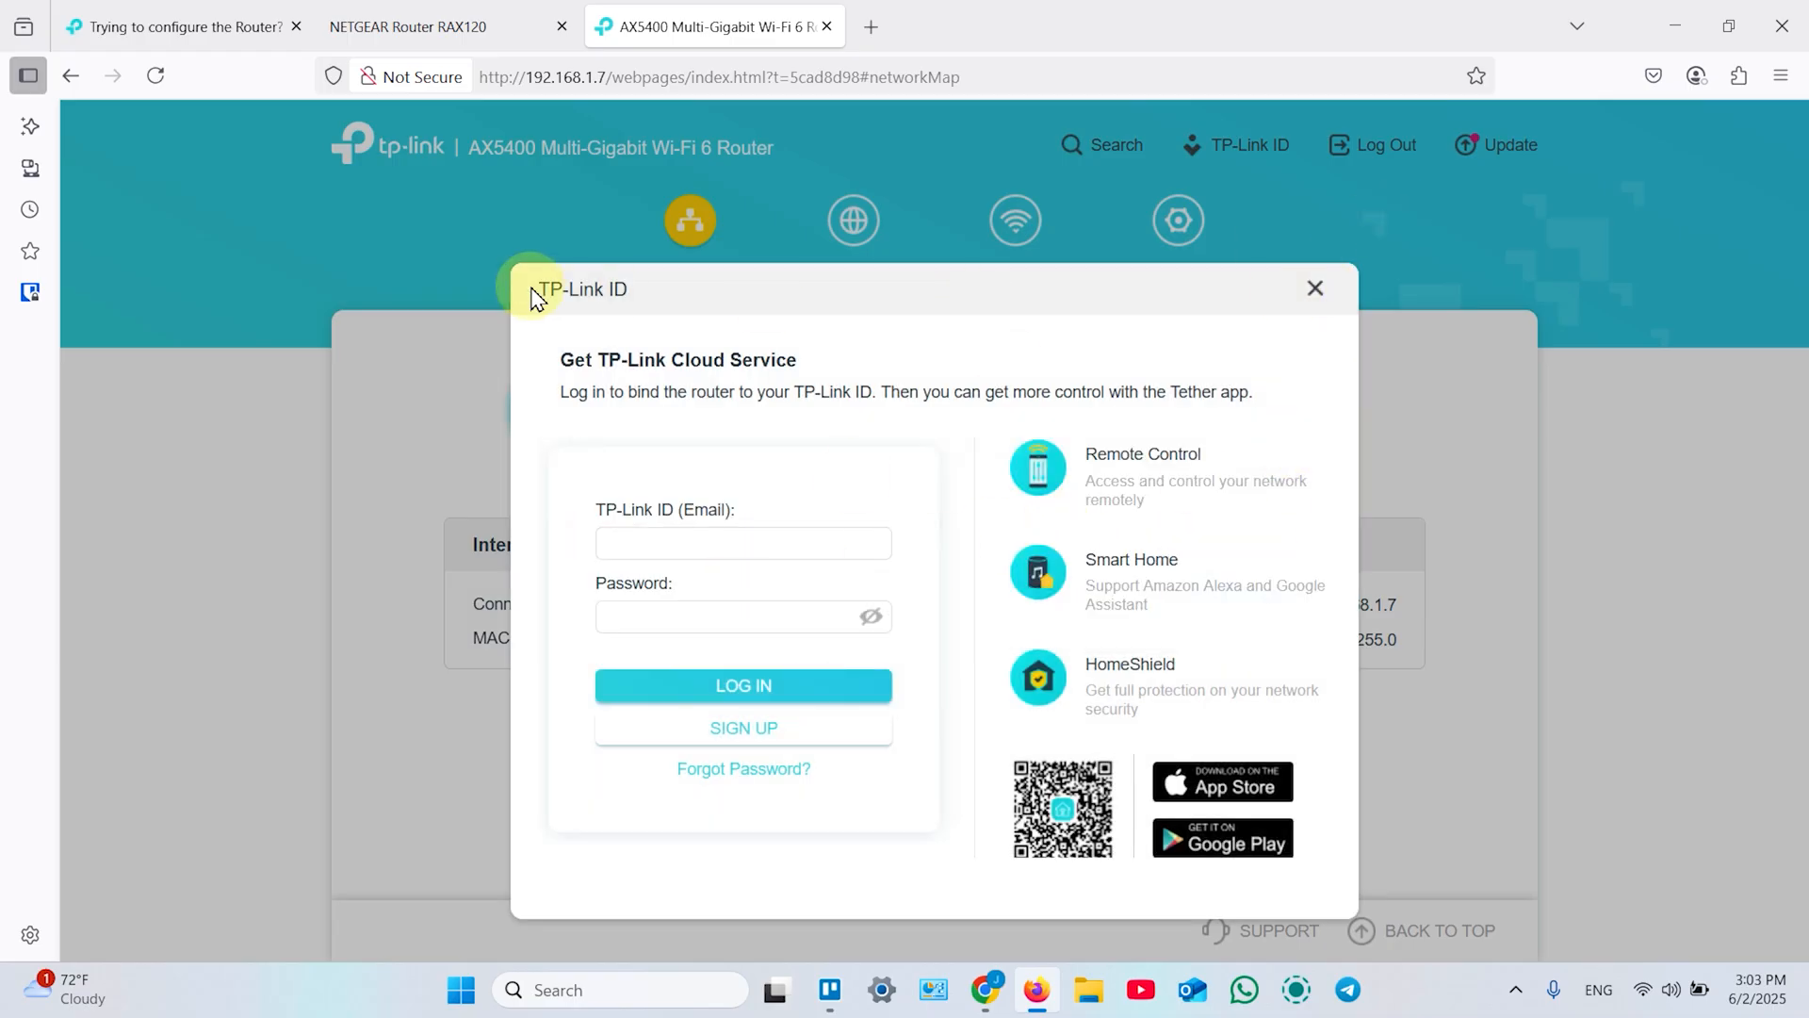
left_click(1312, 287)
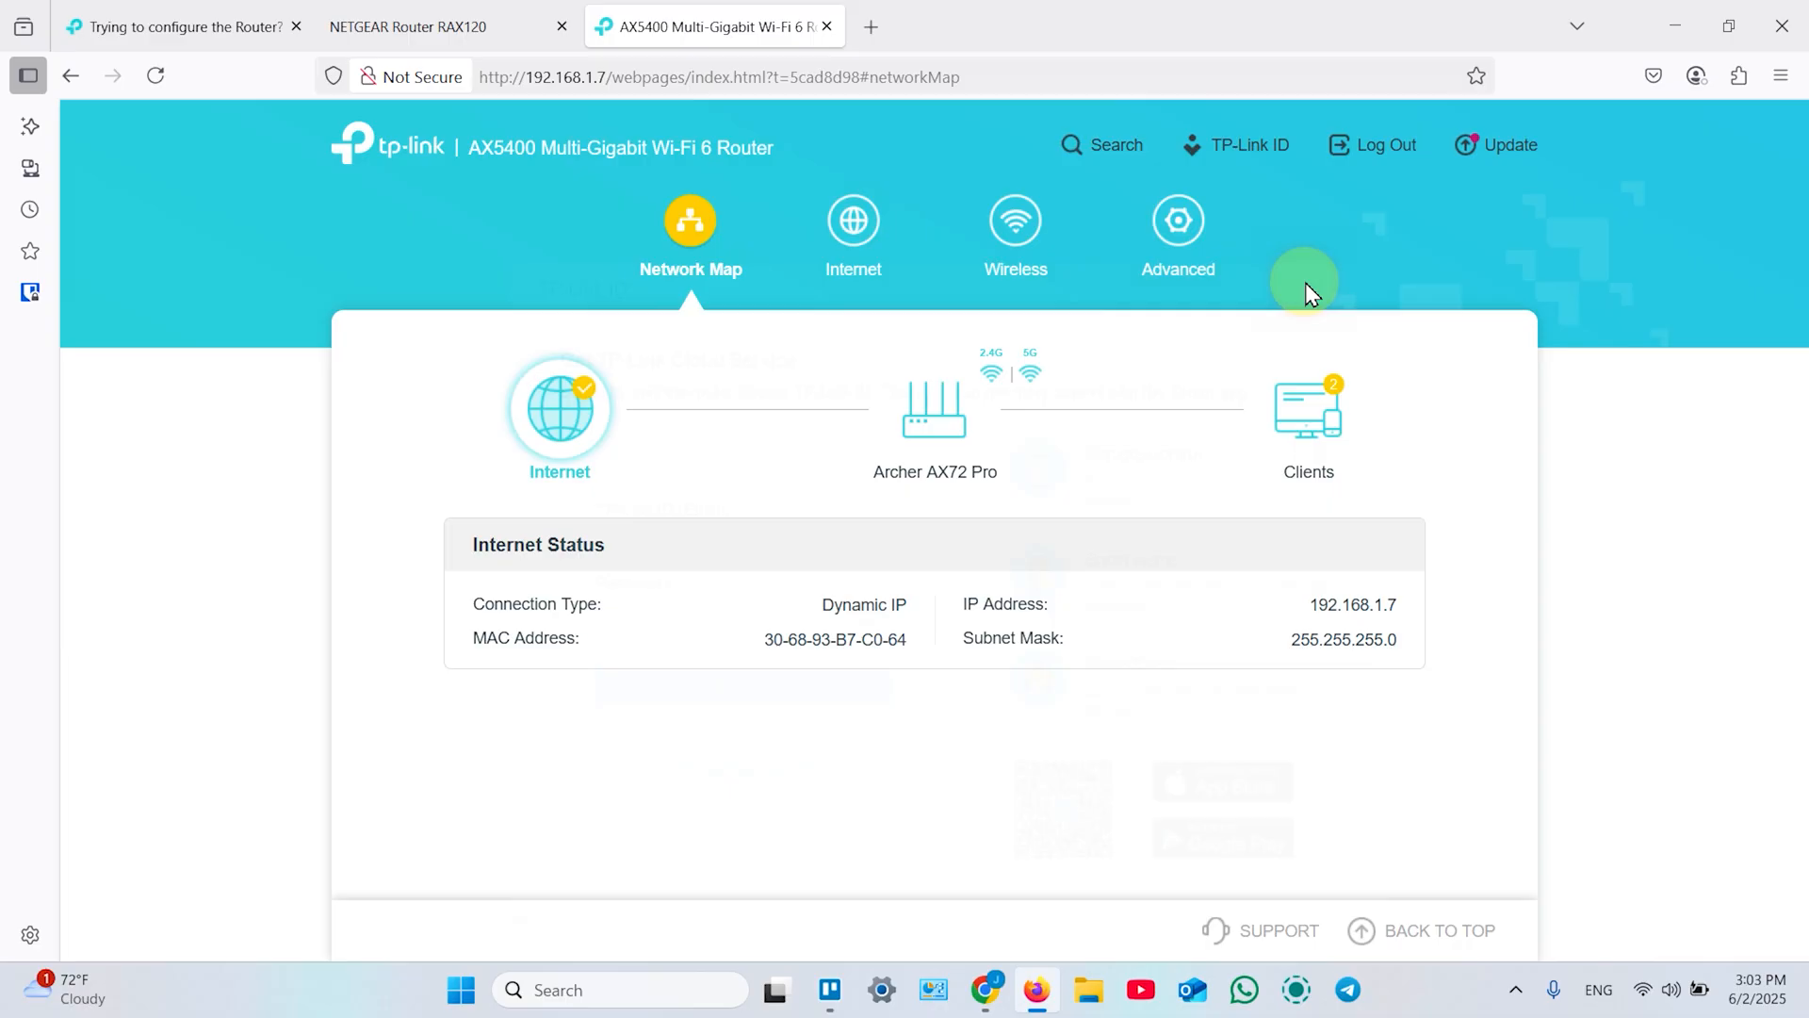
Step: Open Advanced > System > Operation Mode to confirm Access Point Mode is current
left_click(1186, 237)
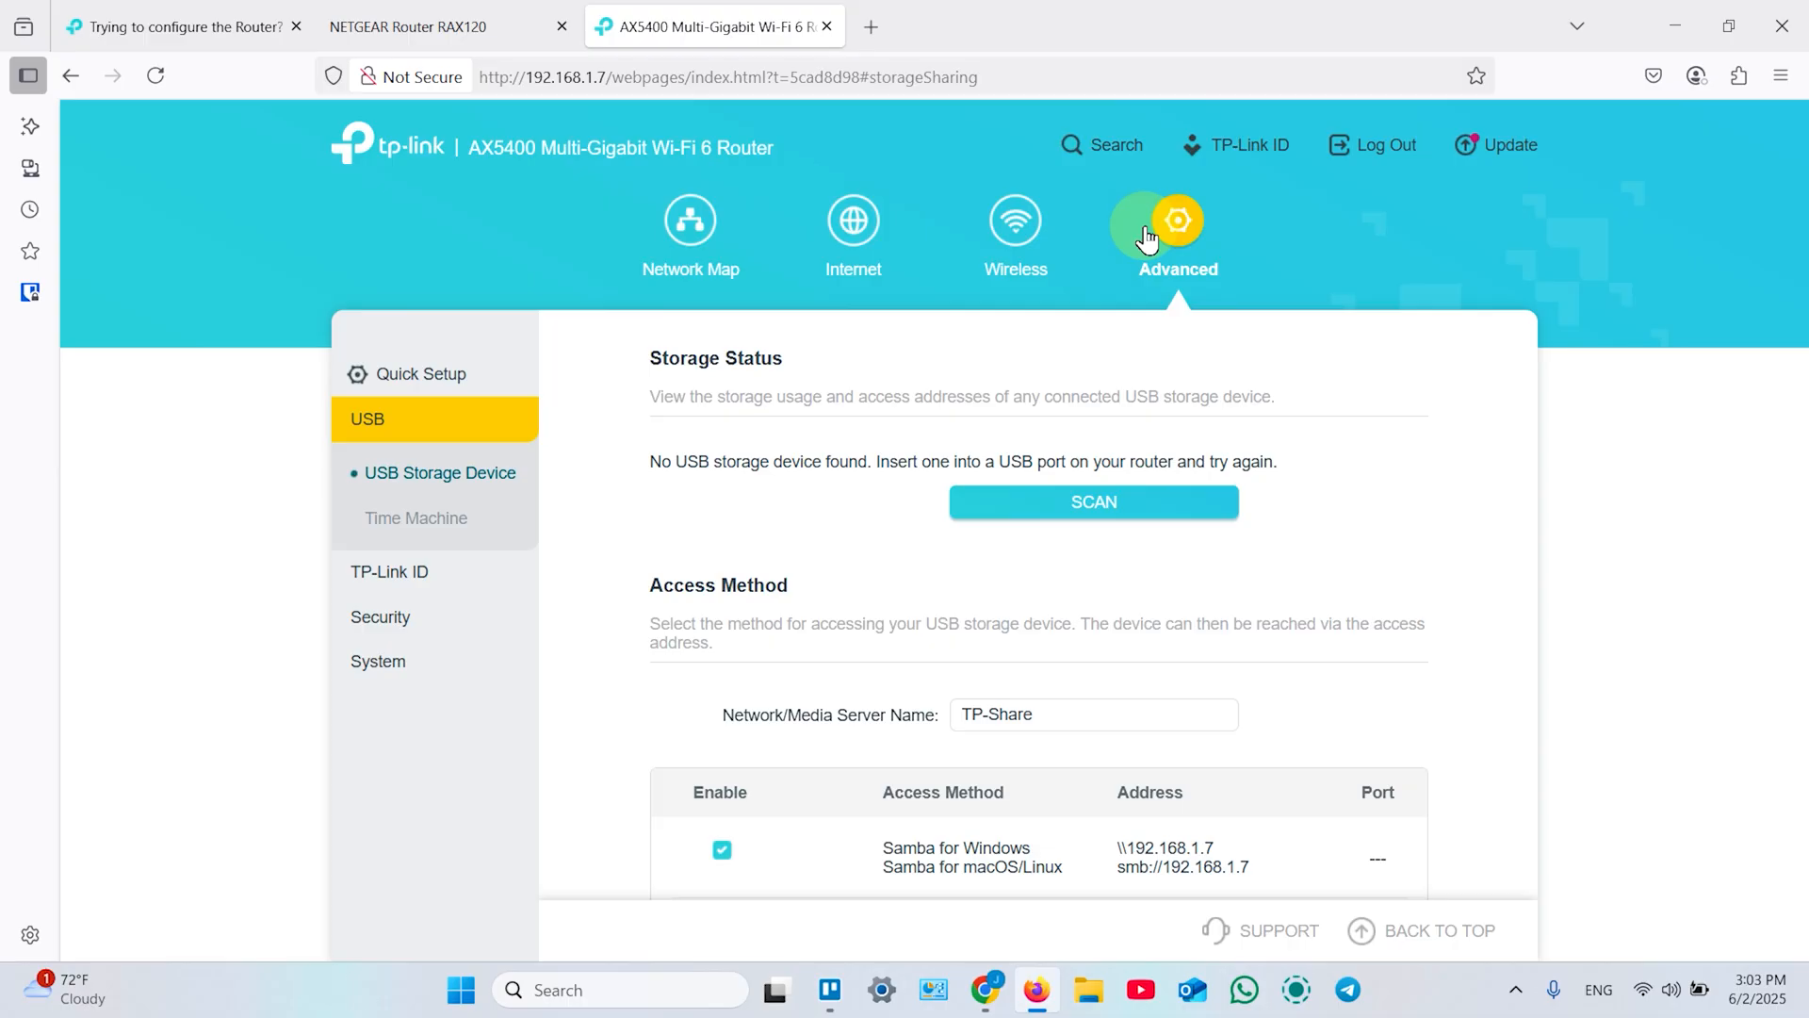
scroll(947, 372, "down", 3)
scroll(951, 377, "up", 3)
left_click(393, 673)
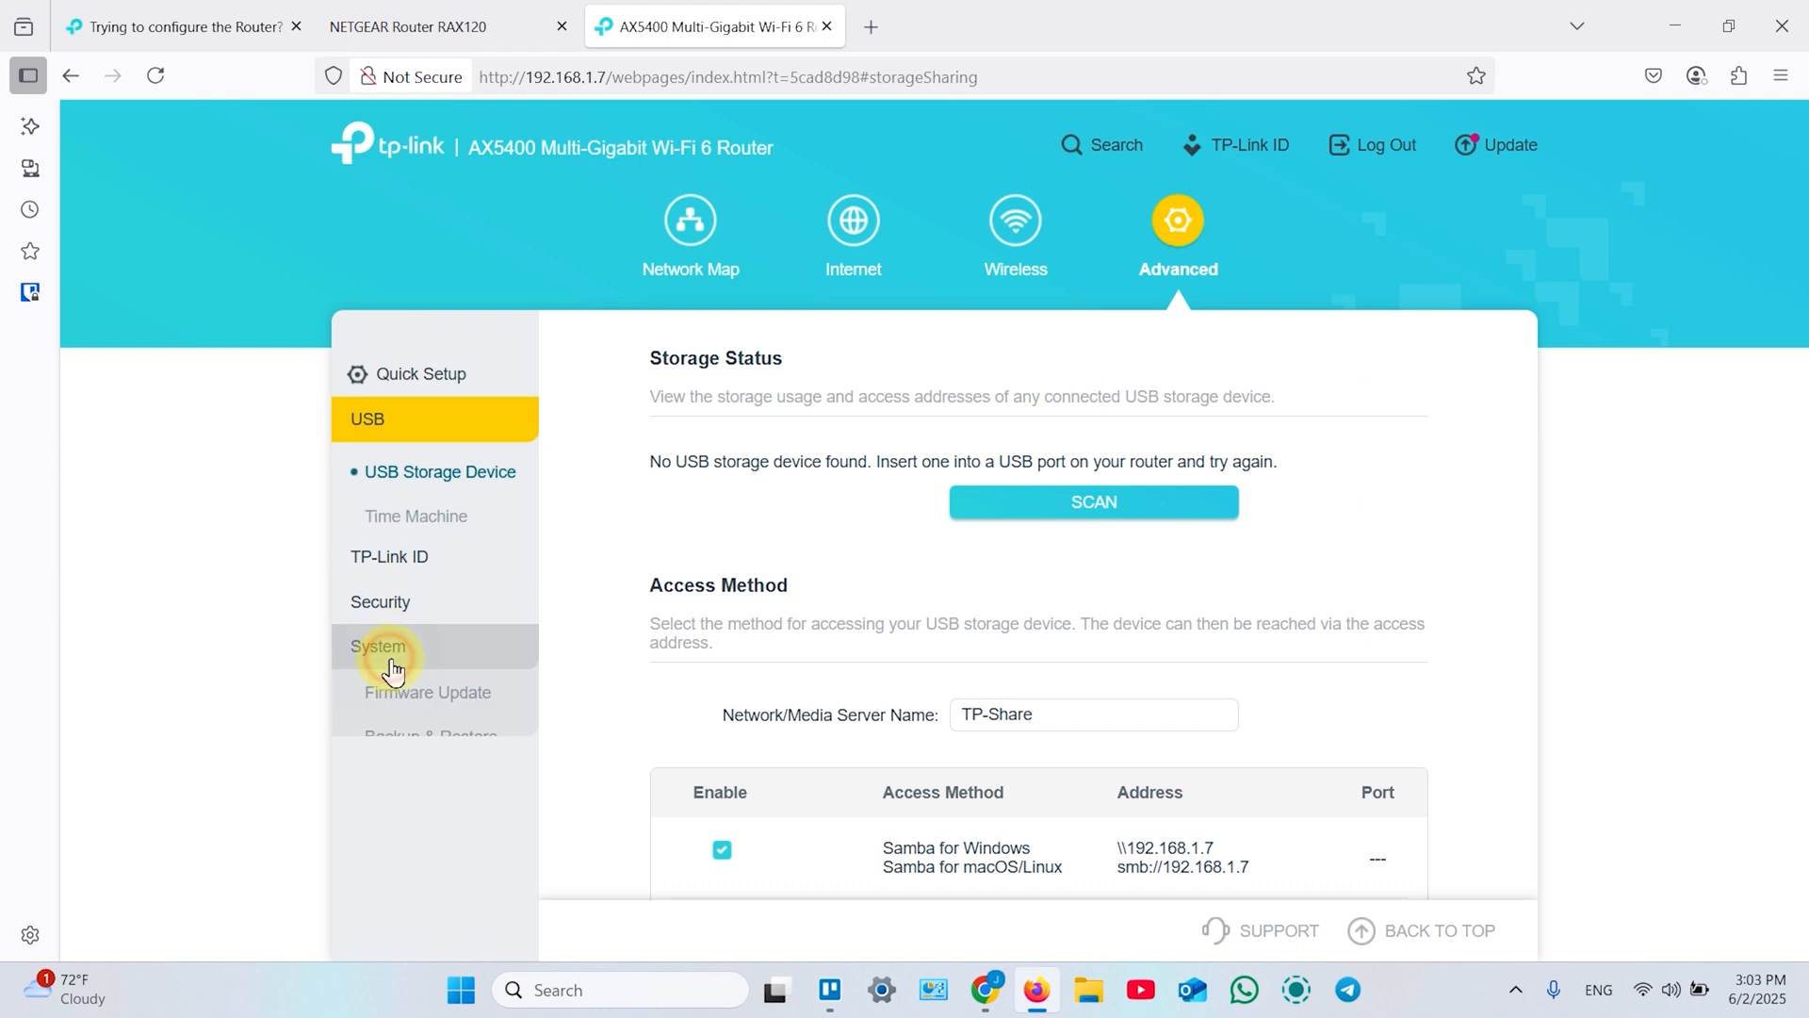
scroll(464, 565, "down", 2)
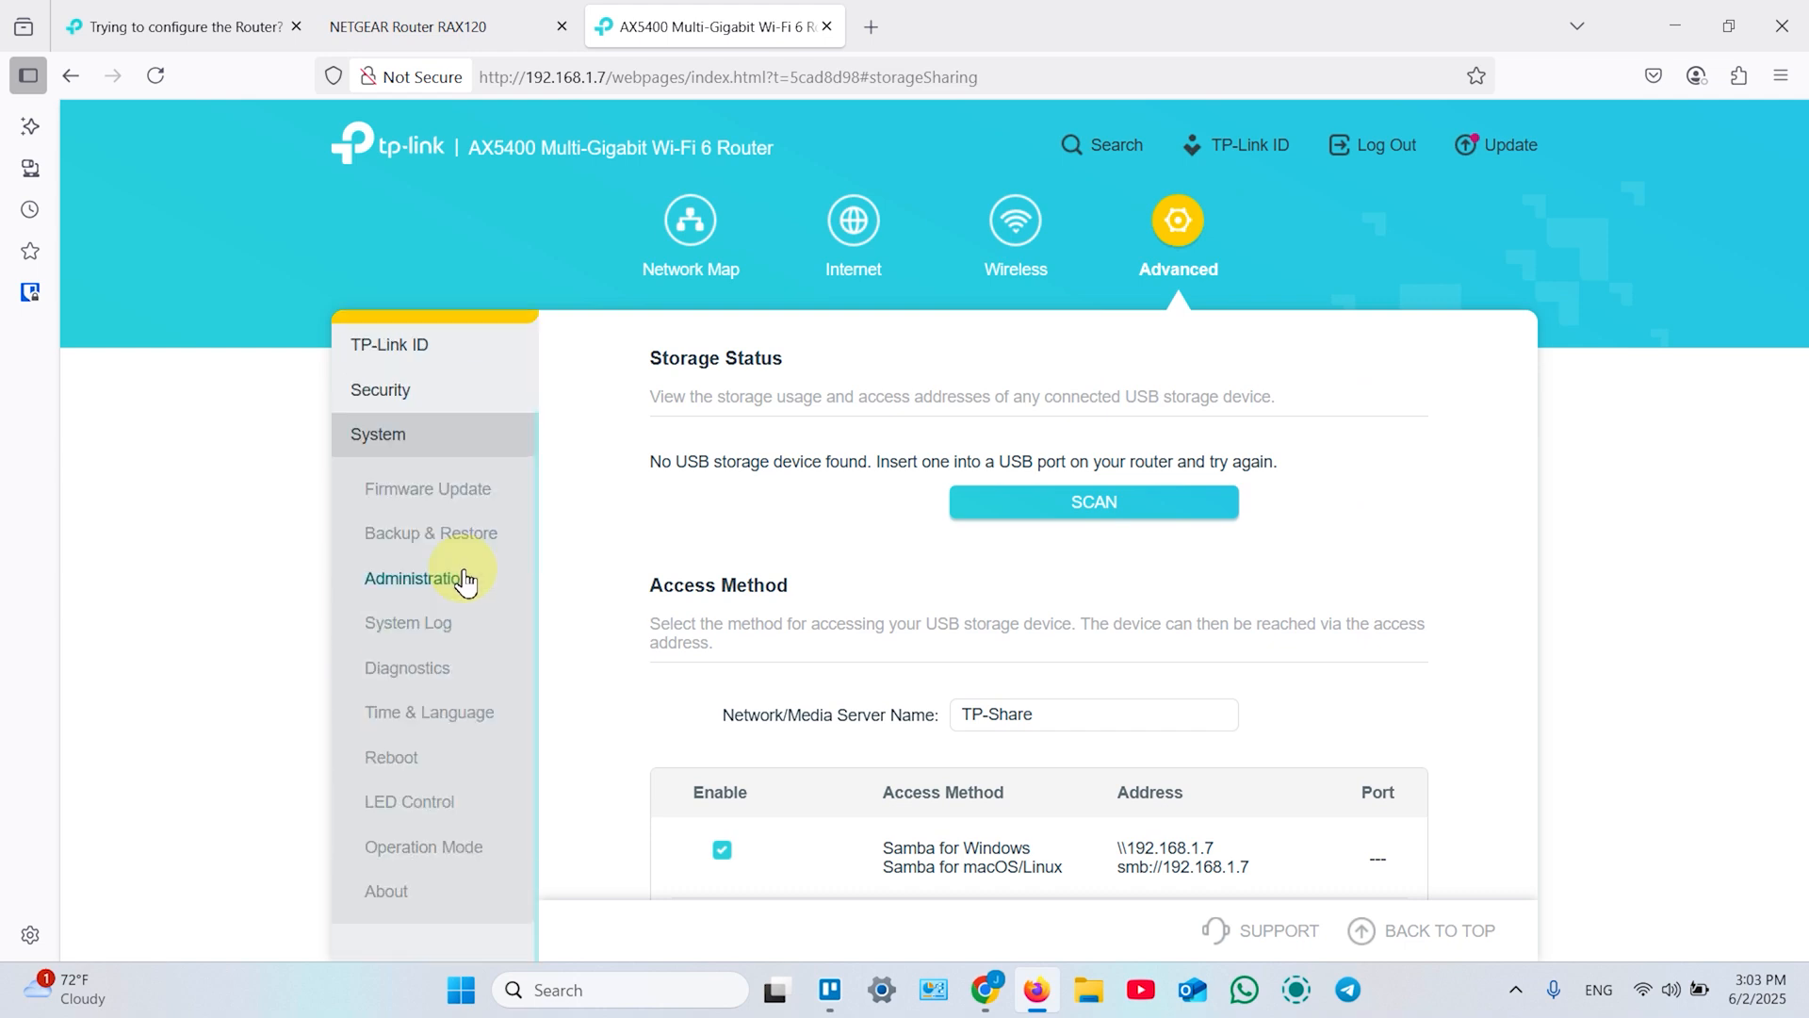
left_click(413, 860)
scroll(736, 624, "down", 1)
scroll(736, 625, "up", 1)
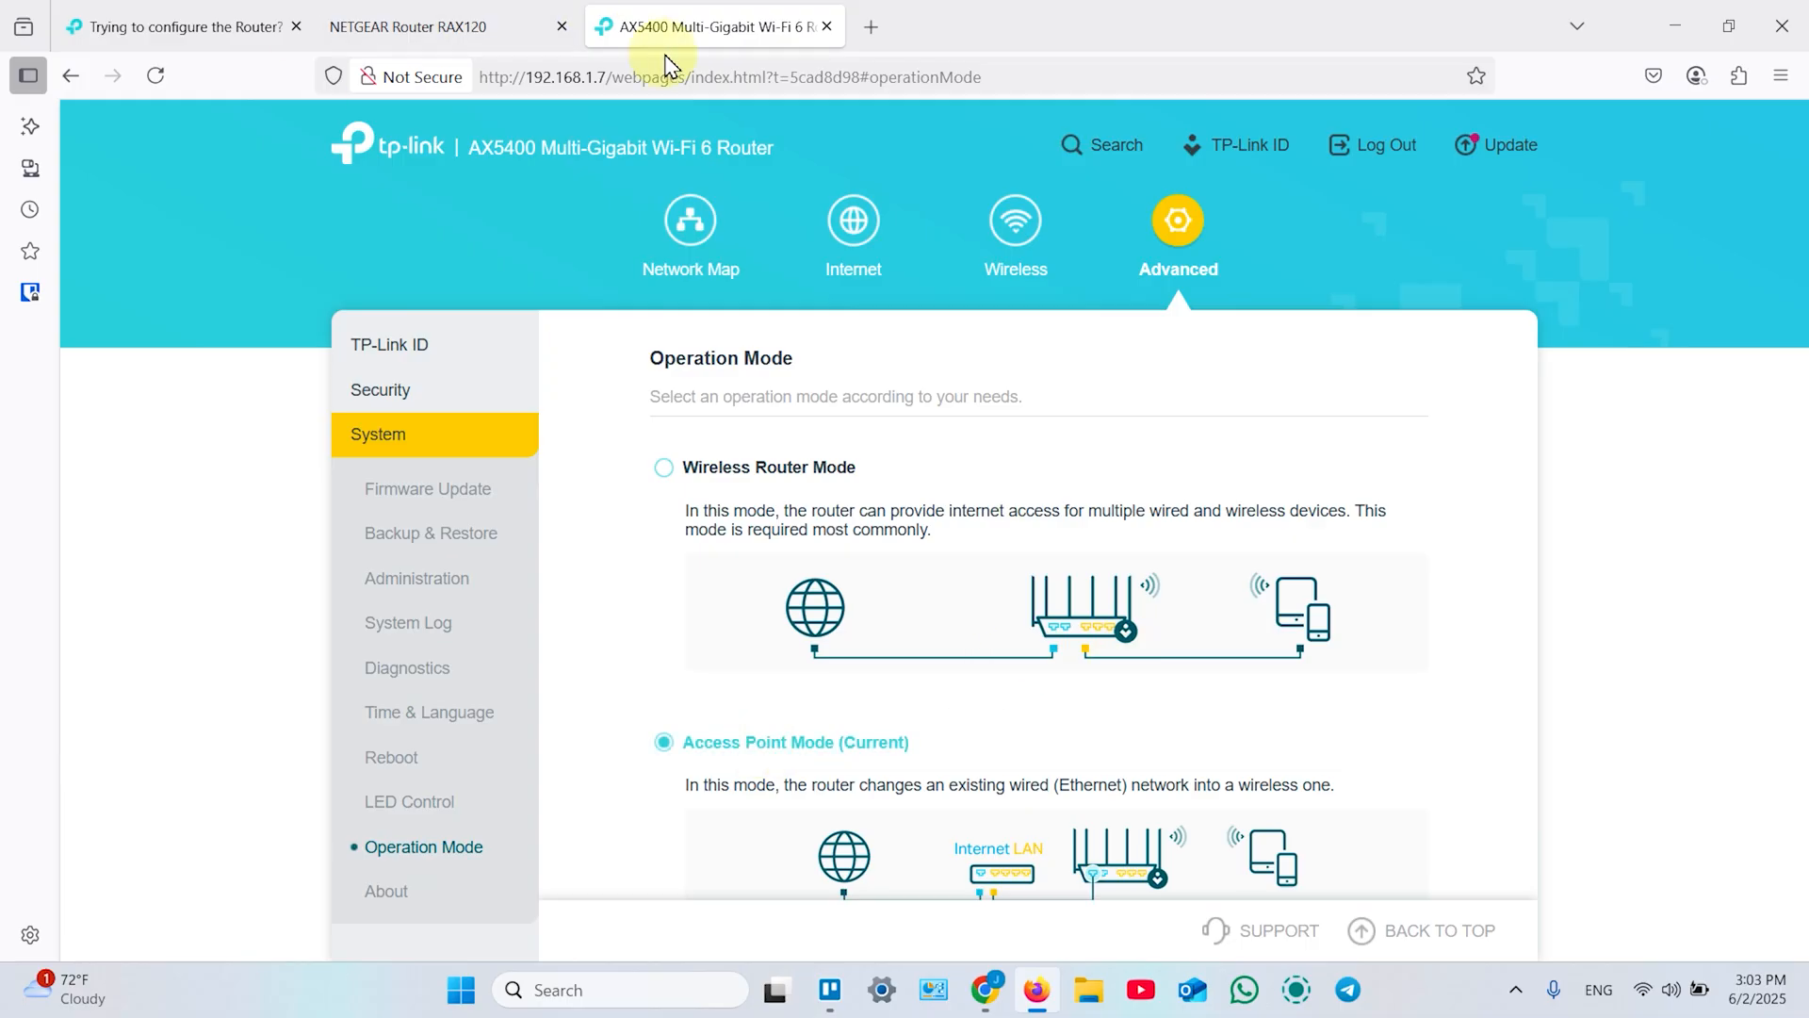
left_click(818, 213)
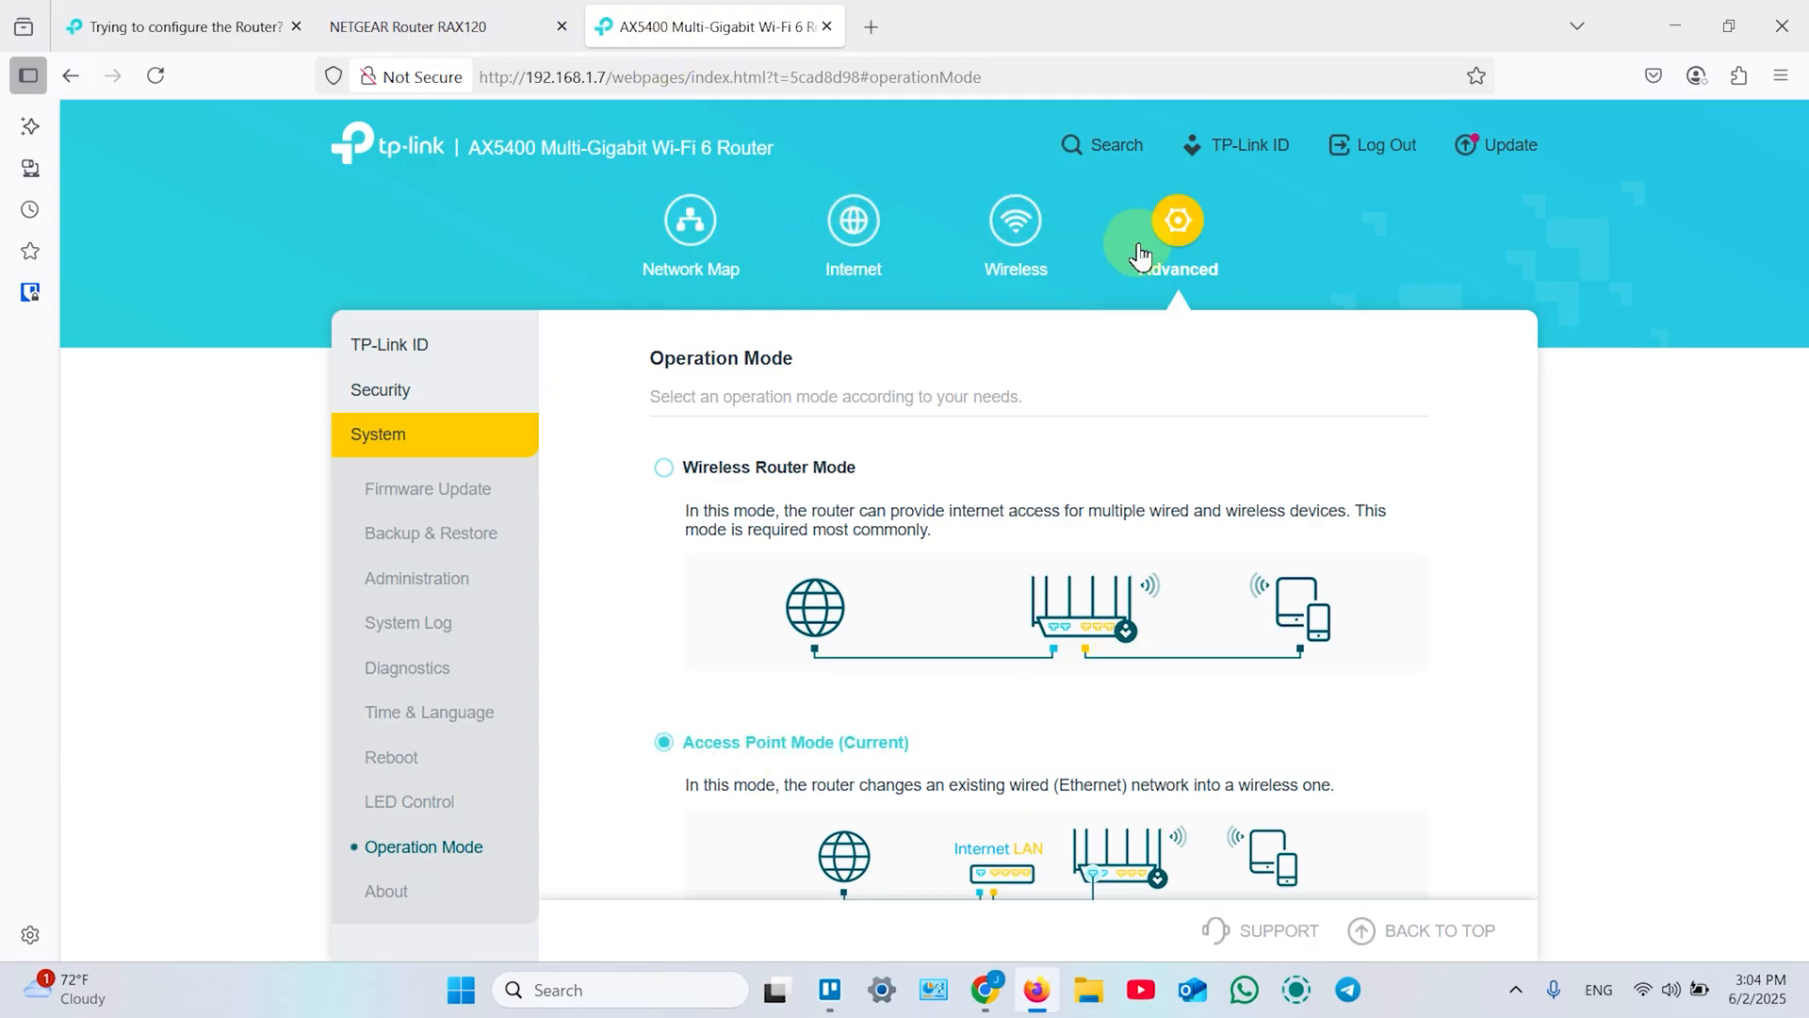